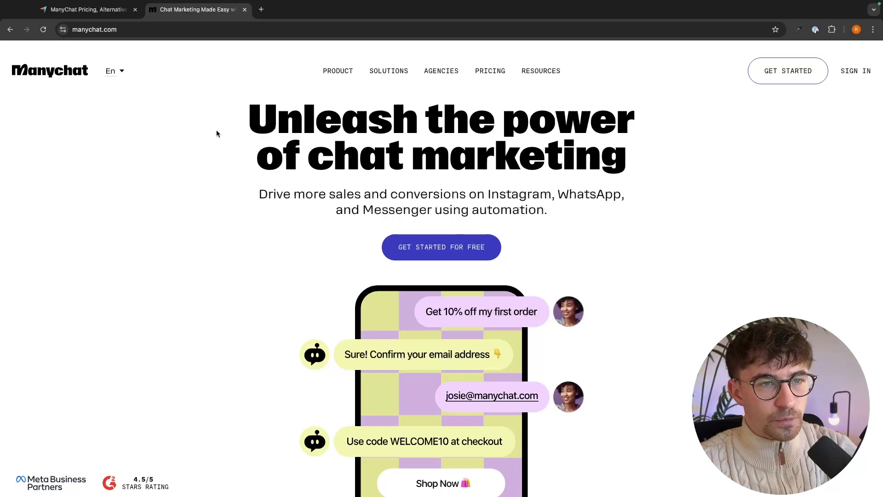
{"action": "left_click", "coordinate": [490, 72]}
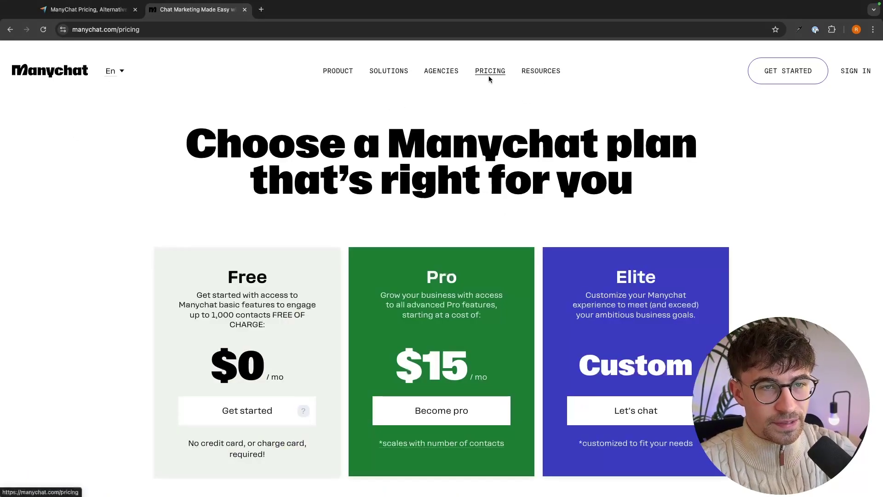
{"action": "scroll", "coordinate": [487, 152], "scroll_direction": "down", "scroll_amount": 3}
{"action": "scroll", "coordinate": [414, 267], "scroll_direction": "up", "scroll_amount": 1}
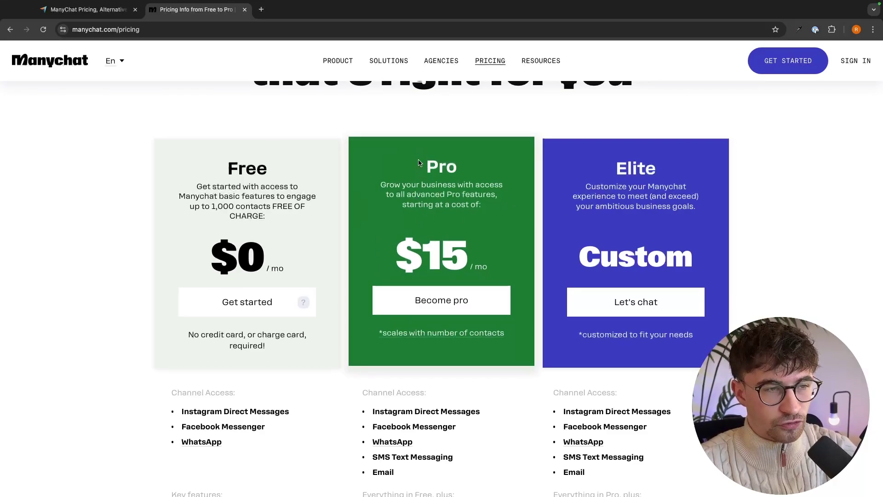
{"action": "left_click_drag", "start_coordinate": [225, 167], "coordinate": [265, 166]}
{"action": "left_click", "coordinate": [270, 171]}
{"action": "left_click_drag", "start_coordinate": [195, 184], "coordinate": [304, 216]}
{"action": "left_click", "coordinate": [304, 214]}
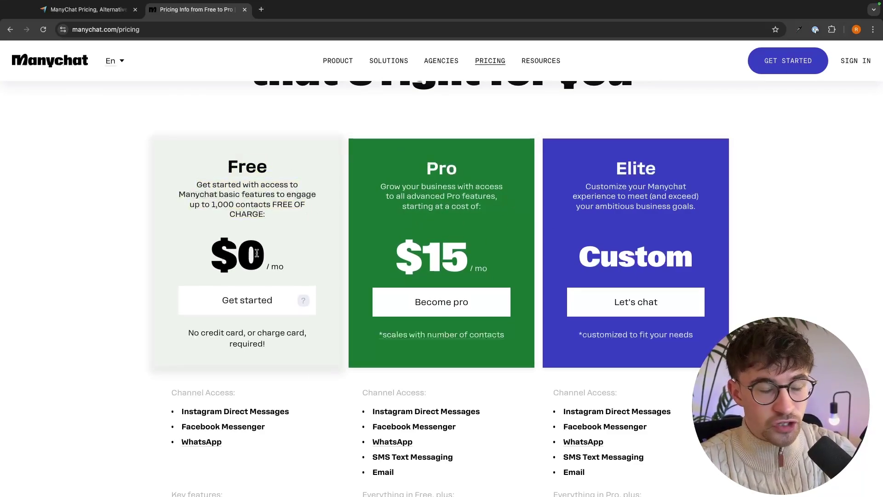
{"action": "scroll", "coordinate": [201, 232], "scroll_direction": "down", "scroll_amount": 4}
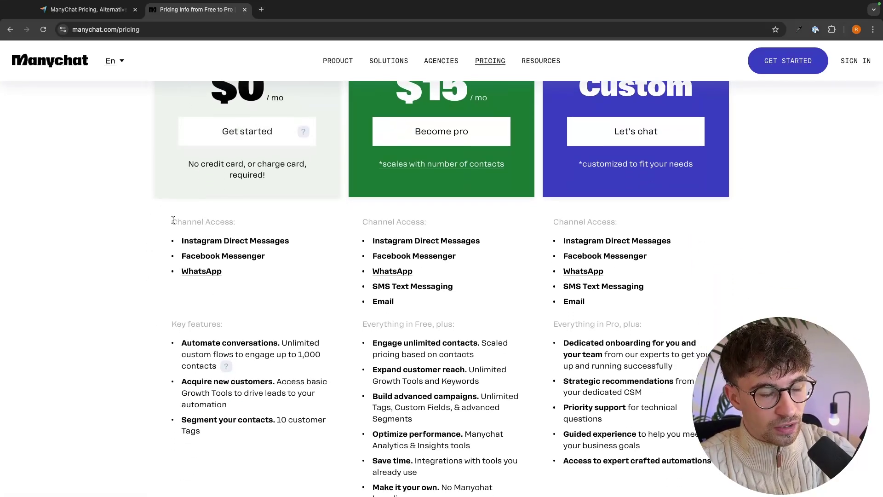
{"action": "left_click_drag", "start_coordinate": [172, 221], "coordinate": [288, 245]}
{"action": "mouse_move", "coordinate": [181, 257]}
{"action": "left_mouse_down"}
{"action": "mouse_move", "coordinate": [253, 264]}
{"action": "mouse_move", "coordinate": [175, 242]}
{"action": "left_mouse_up"}
{"action": "left_click", "coordinate": [234, 279]}
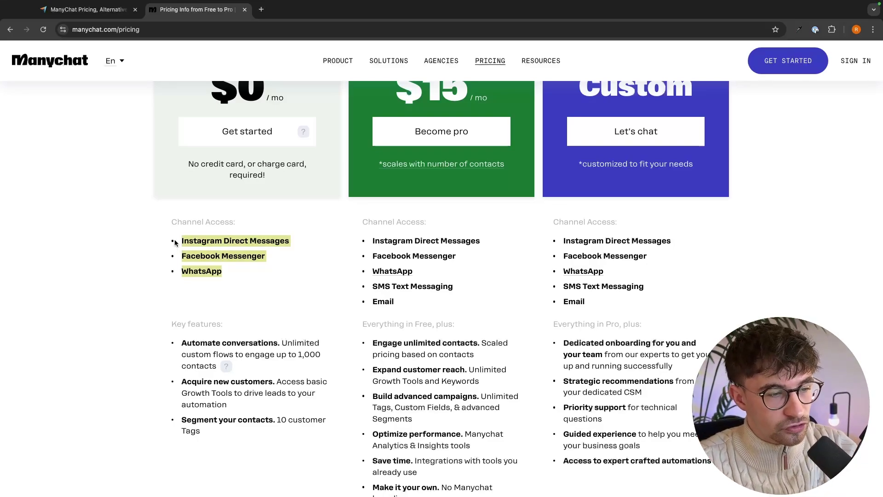
{"action": "left_click", "coordinate": [175, 242]}
{"action": "scroll", "coordinate": [307, 255], "scroll_direction": "down", "scroll_amount": 3}
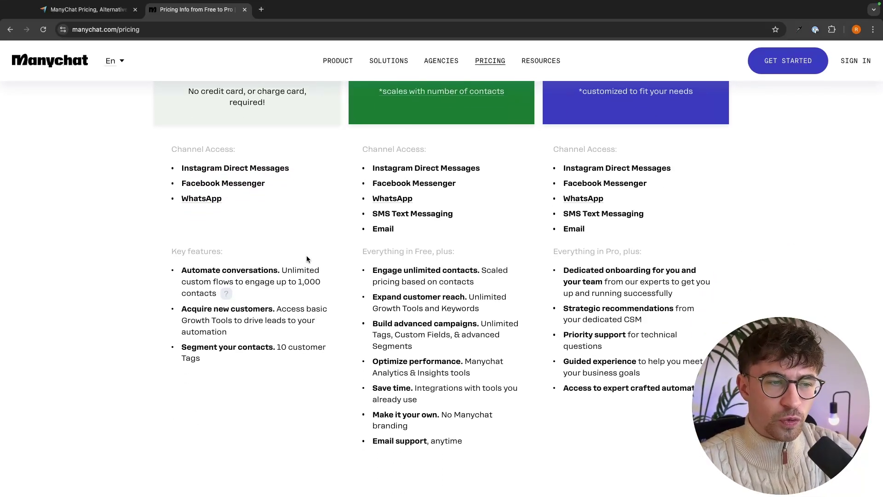
{"action": "left_click_drag", "start_coordinate": [281, 271], "coordinate": [282, 293]}
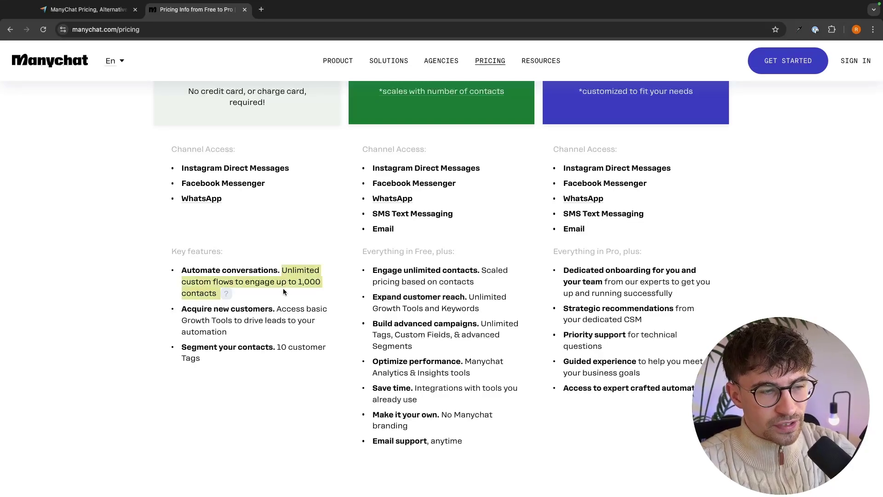
{"action": "left_click", "coordinate": [279, 289]}
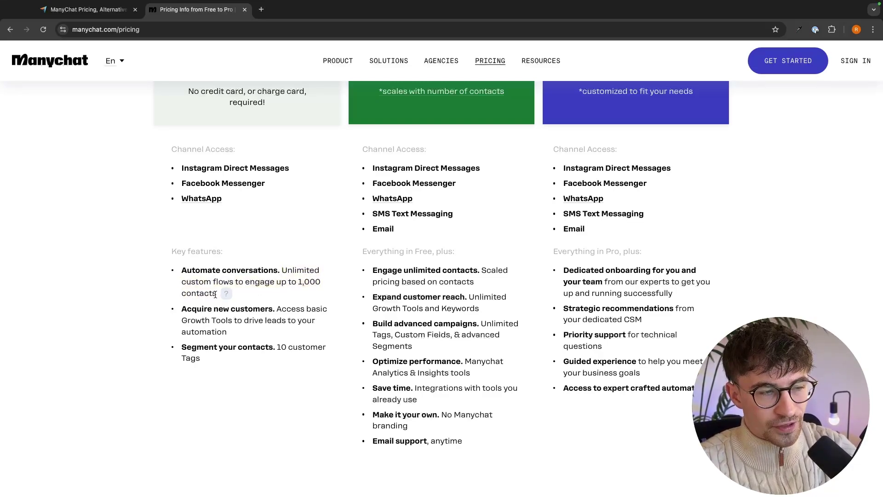
{"action": "left_click_drag", "start_coordinate": [215, 295], "coordinate": [184, 269]}
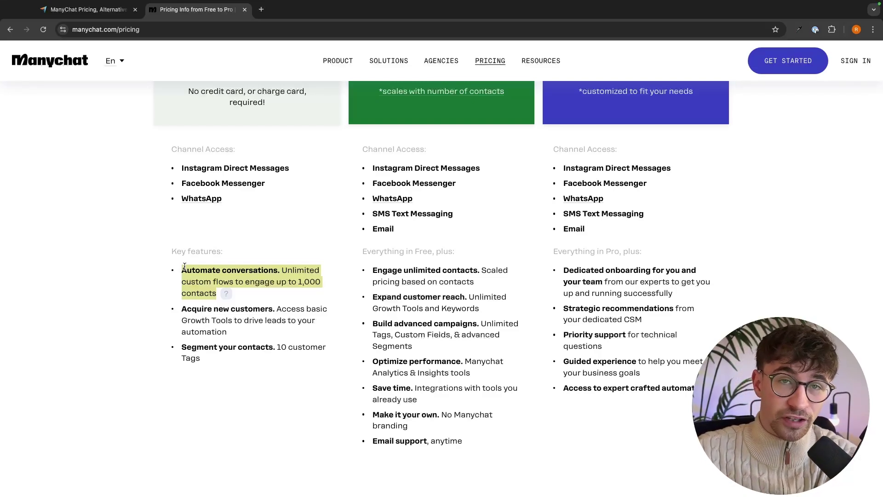
{"action": "scroll", "coordinate": [184, 267], "scroll_direction": "up", "scroll_amount": 3}
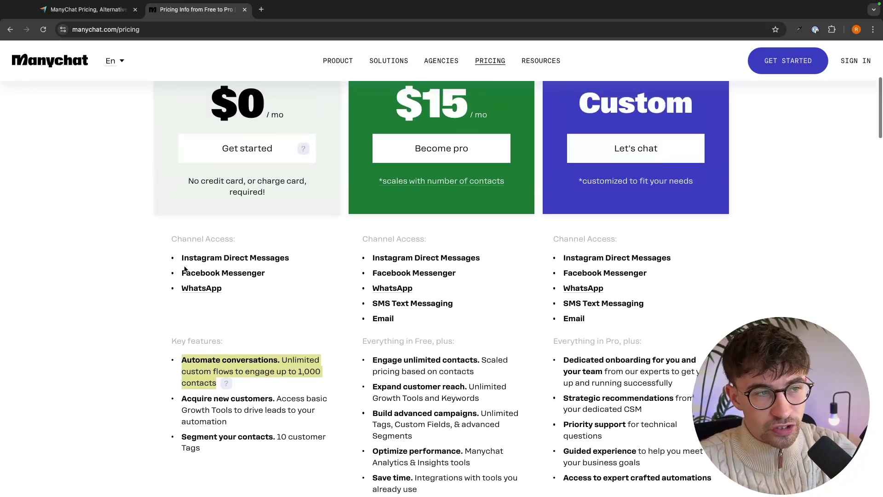
{"action": "left_click", "coordinate": [308, 256]}
{"action": "scroll", "coordinate": [308, 256], "scroll_direction": "down", "scroll_amount": 3}
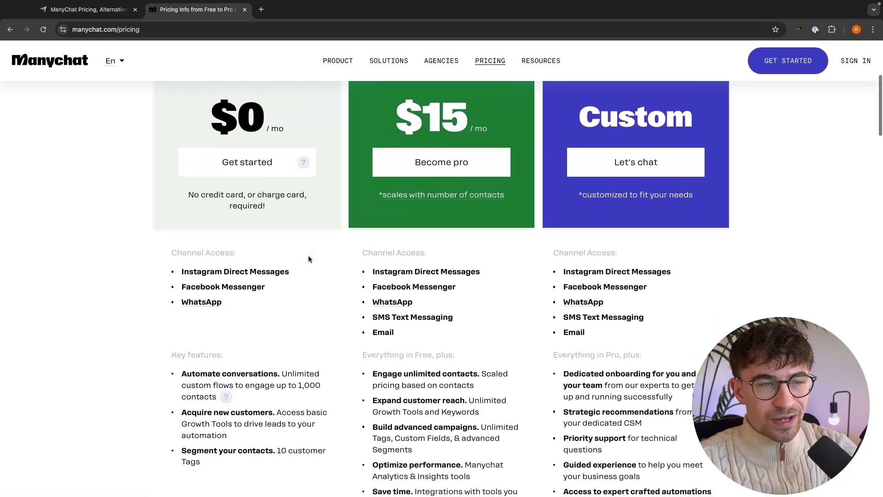
{"action": "scroll", "coordinate": [308, 255], "scroll_direction": "up", "scroll_amount": 3}
{"action": "scroll", "coordinate": [308, 255], "scroll_direction": "up", "scroll_amount": 1}
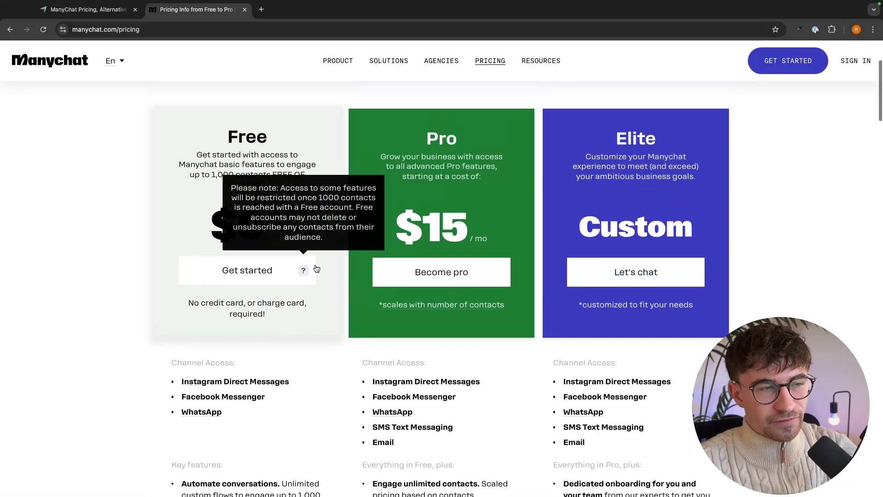
{"action": "left_click_drag", "start_coordinate": [212, 173], "coordinate": [305, 174]}
{"action": "left_click", "coordinate": [232, 215]}
{"action": "scroll", "coordinate": [302, 158], "scroll_direction": "down", "scroll_amount": 5}
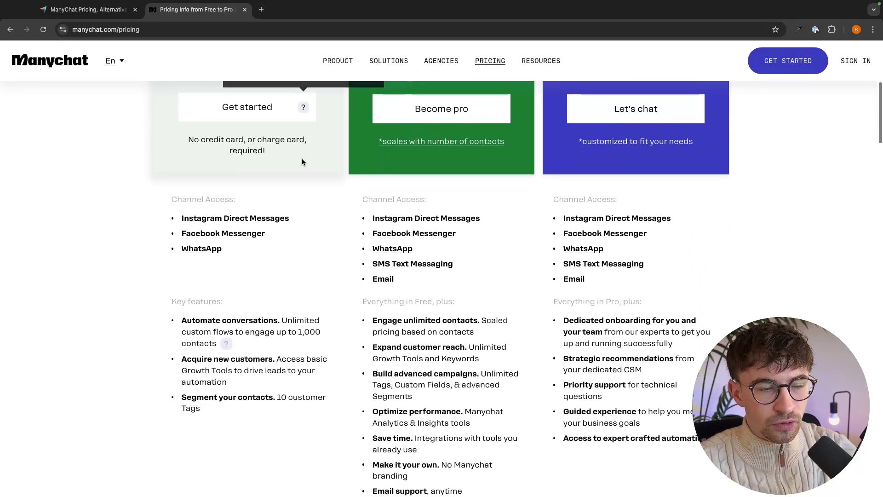
{"action": "left_click_drag", "start_coordinate": [371, 398], "coordinate": [428, 415]}
{"action": "left_click", "coordinate": [431, 415]}
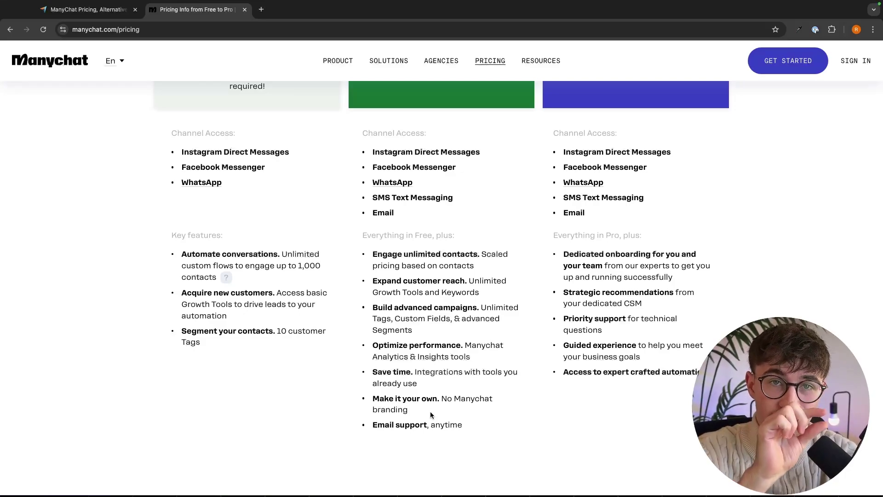
{"action": "scroll", "coordinate": [430, 411], "scroll_direction": "up", "scroll_amount": 5}
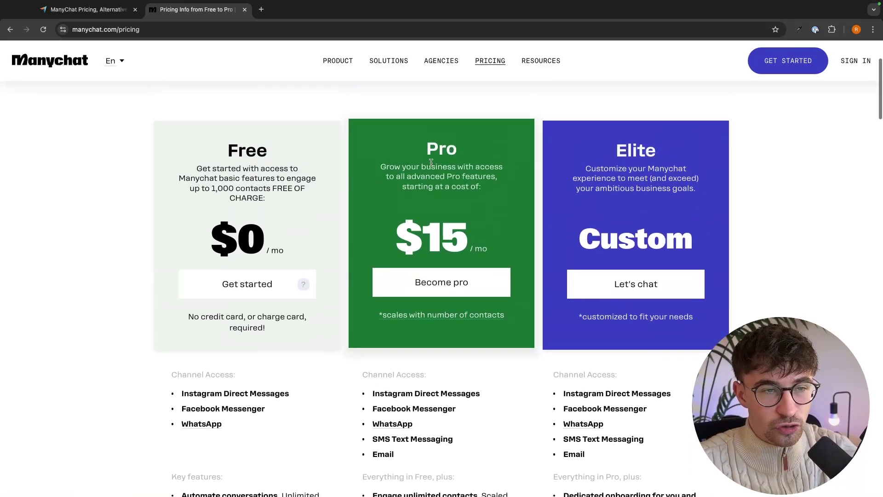
{"action": "left_click_drag", "start_coordinate": [426, 149], "coordinate": [460, 152]}
{"action": "left_click", "coordinate": [460, 152]}
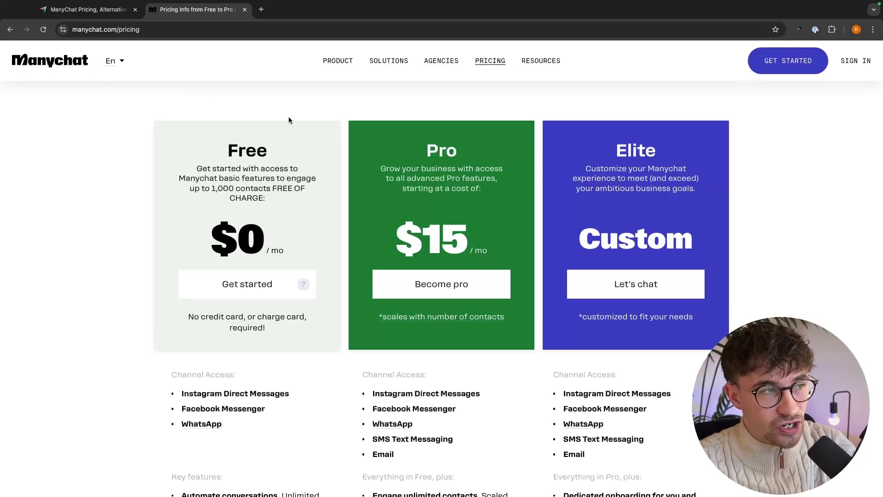
{"action": "scroll", "coordinate": [312, 117], "scroll_direction": "down", "scroll_amount": 1}
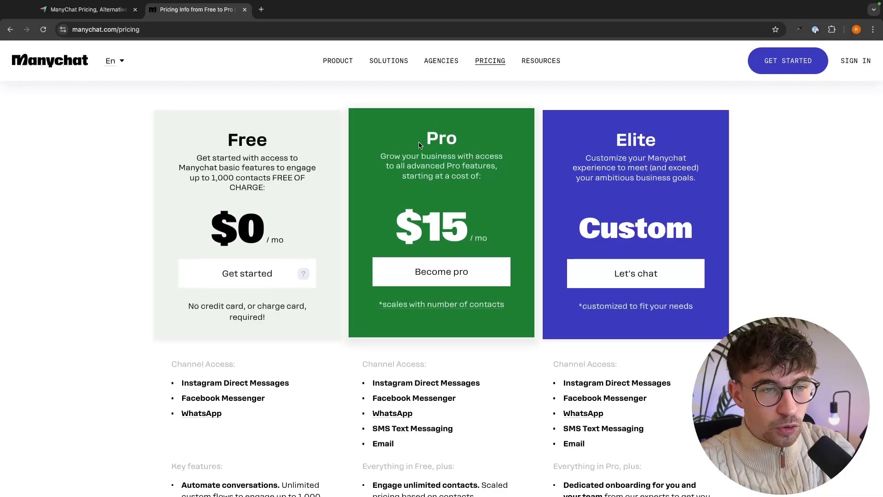
{"action": "left_click_drag", "start_coordinate": [421, 145], "coordinate": [472, 144]}
{"action": "left_click", "coordinate": [479, 144]}
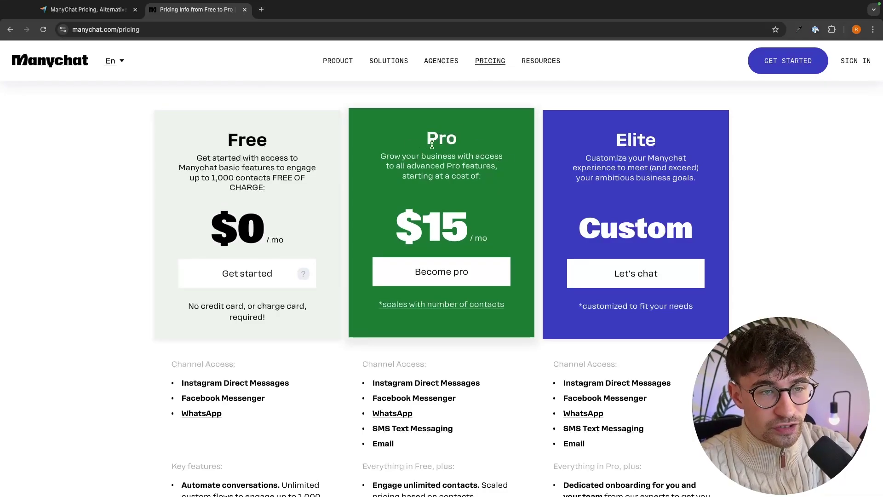
{"action": "scroll", "coordinate": [488, 182], "scroll_direction": "down", "scroll_amount": 3}
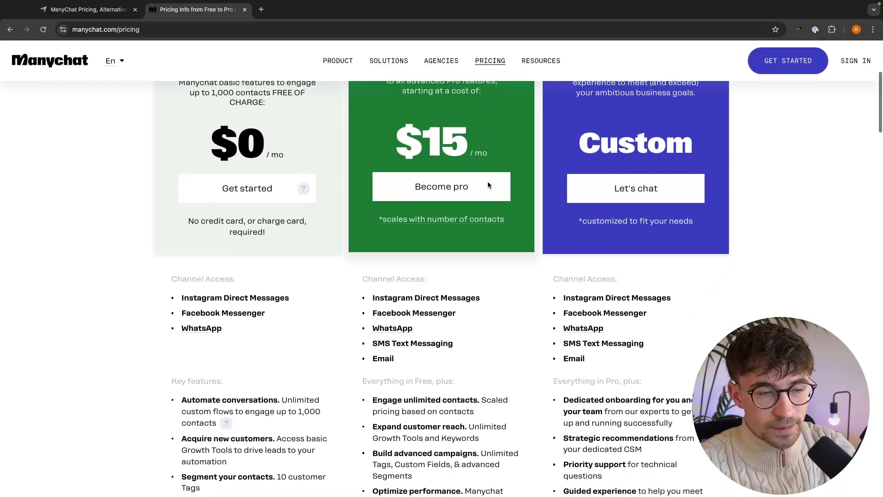
{"action": "left_click_drag", "start_coordinate": [368, 225], "coordinate": [469, 222]}
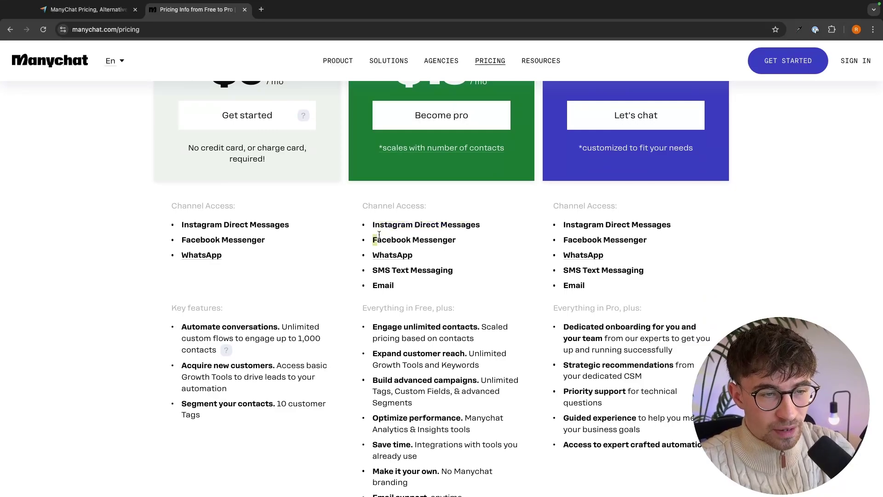
{"action": "left_click_drag", "start_coordinate": [383, 240], "coordinate": [371, 240]}
{"action": "left_click", "coordinate": [359, 259]}
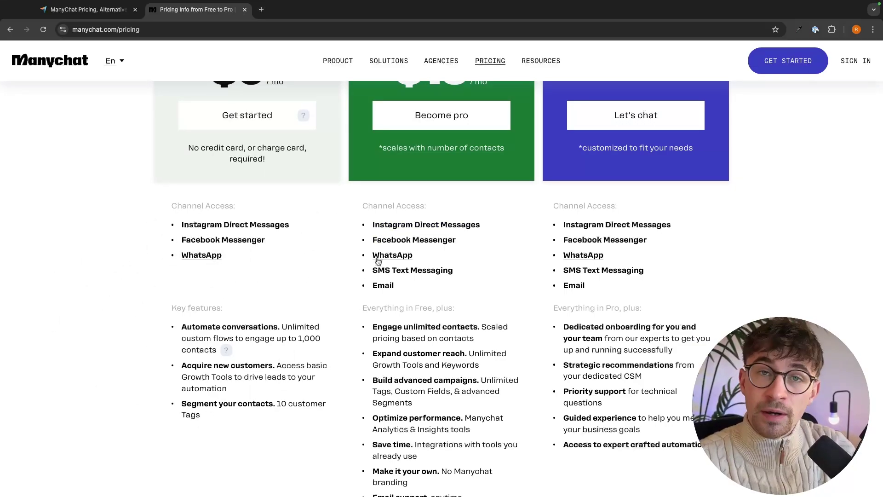
{"action": "left_click_drag", "start_coordinate": [370, 271], "coordinate": [461, 272]}
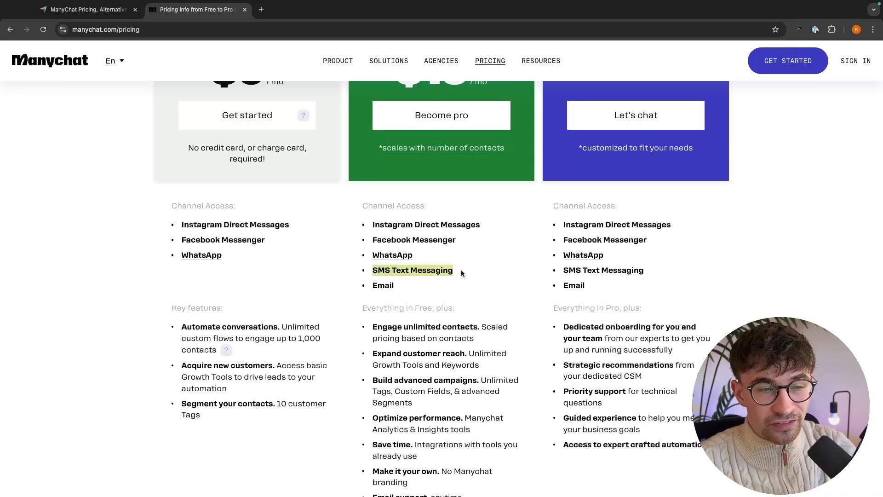
{"action": "left_click", "coordinate": [471, 271]}
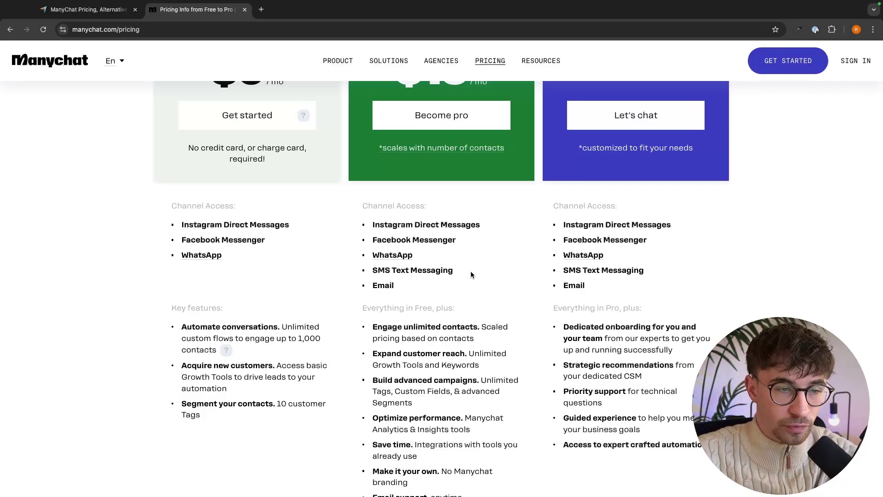
{"action": "scroll", "coordinate": [465, 269], "scroll_direction": "up", "scroll_amount": 1}
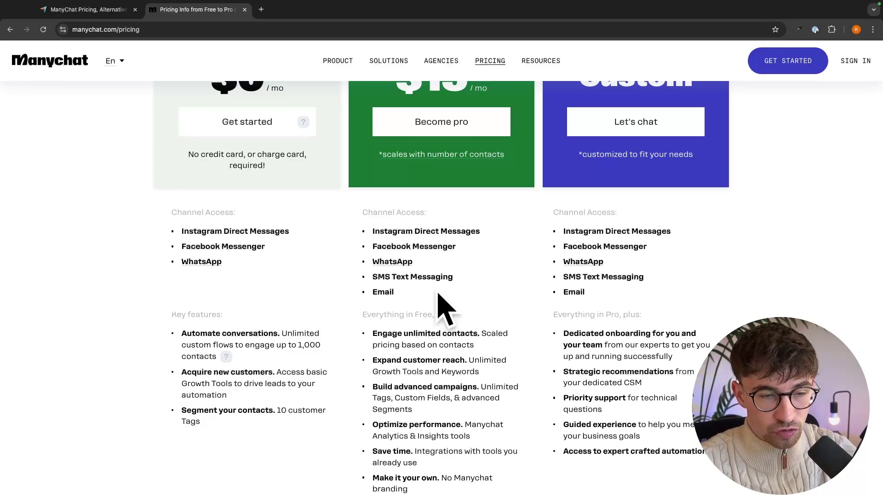
{"action": "scroll", "coordinate": [436, 295], "scroll_direction": "down", "scroll_amount": 2}
{"action": "scroll", "coordinate": [428, 216], "scroll_direction": "up", "scroll_amount": 4}
{"action": "scroll", "coordinate": [428, 232], "scroll_direction": "down", "scroll_amount": 4}
{"action": "scroll", "coordinate": [399, 236], "scroll_direction": "down", "scroll_amount": 1}
{"action": "left_click_drag", "start_coordinate": [370, 225], "coordinate": [507, 380]}
{"action": "left_click", "coordinate": [507, 379]}
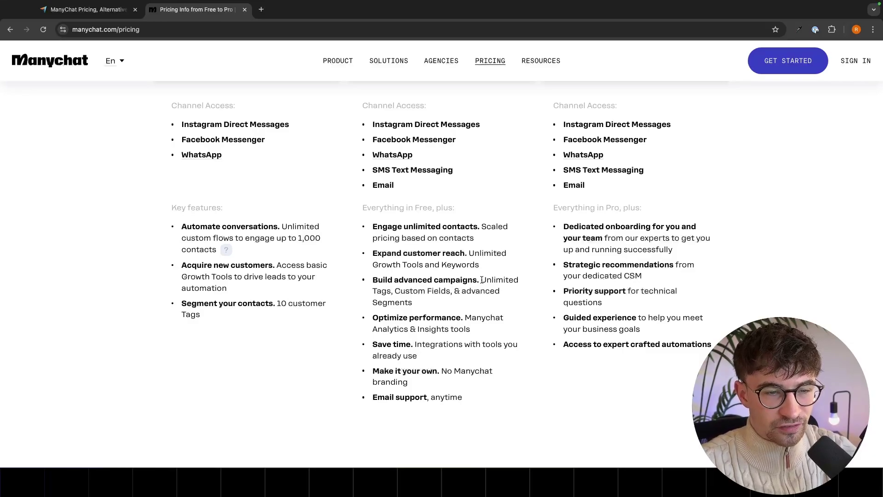
{"action": "left_click_drag", "start_coordinate": [482, 279], "coordinate": [487, 301]}
{"action": "left_click", "coordinate": [457, 295]}
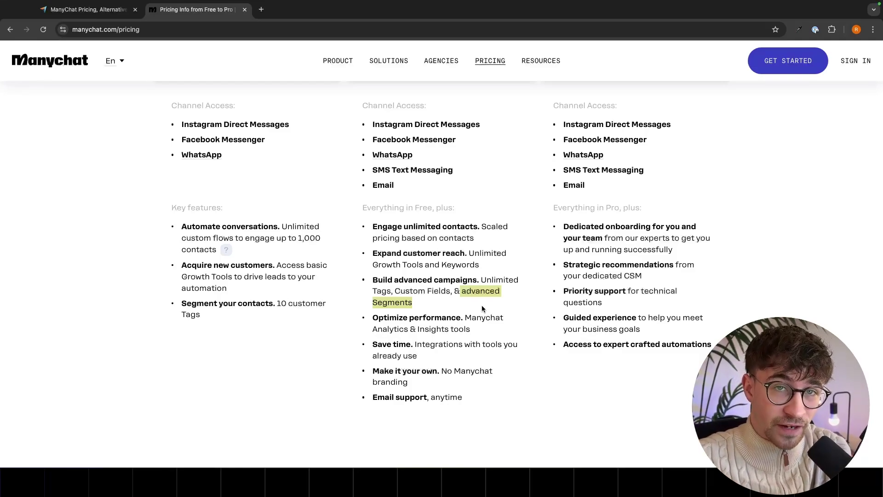
{"action": "left_click_drag", "start_coordinate": [371, 318], "coordinate": [470, 338]}
{"action": "left_click", "coordinate": [490, 326]}
{"action": "double_click", "coordinate": [490, 325]}
{"action": "left_click", "coordinate": [398, 312]}
{"action": "scroll", "coordinate": [458, 315], "scroll_direction": "down", "scroll_amount": 1}
{"action": "left_click", "coordinate": [428, 344]}
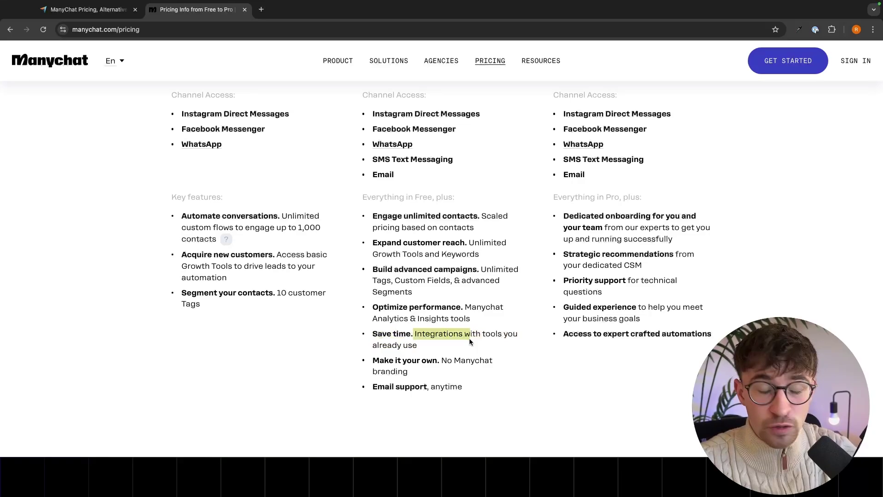
{"action": "left_click", "coordinate": [466, 435]}
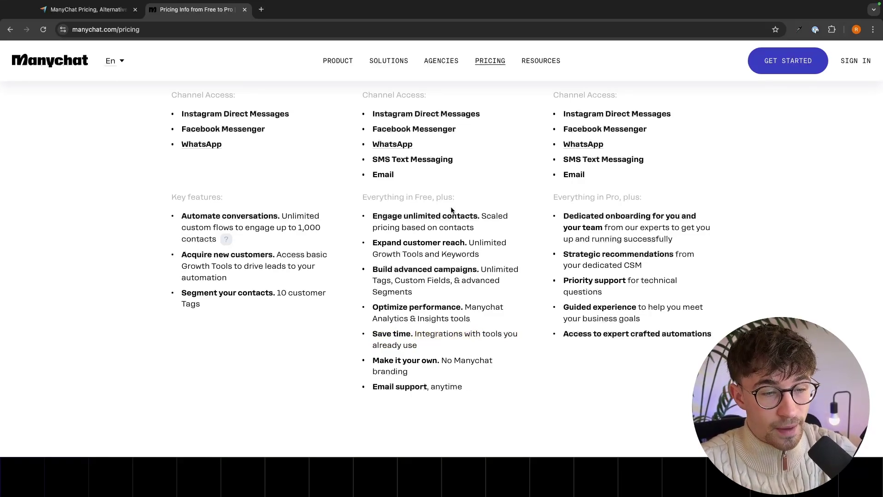
{"action": "scroll", "coordinate": [455, 248], "scroll_direction": "down", "scroll_amount": 1}
{"action": "left_click_drag", "start_coordinate": [370, 357], "coordinate": [429, 372]}
{"action": "left_click", "coordinate": [409, 331]}
{"action": "scroll", "coordinate": [451, 335], "scroll_direction": "up", "scroll_amount": 3}
{"action": "scroll", "coordinate": [429, 229], "scroll_direction": "down", "scroll_amount": 3}
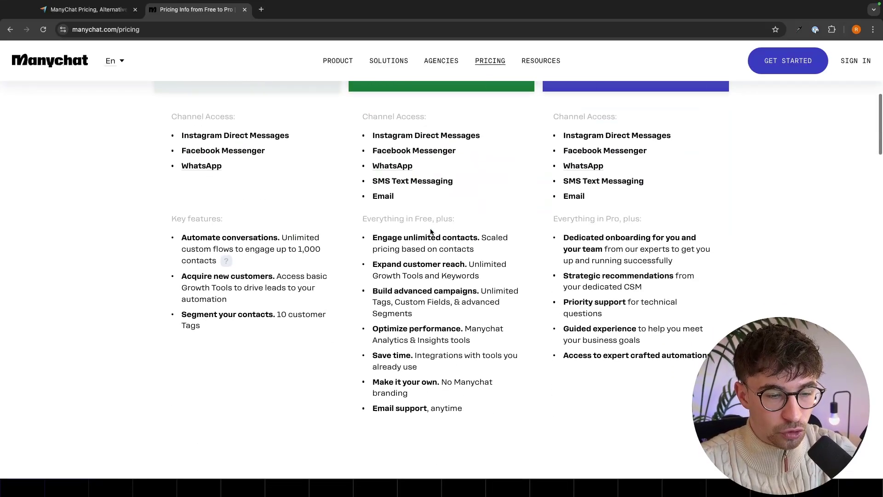
{"action": "scroll", "coordinate": [470, 227], "scroll_direction": "up", "scroll_amount": 5}
{"action": "left_click_drag", "start_coordinate": [395, 208], "coordinate": [491, 210]}
{"action": "left_click", "coordinate": [495, 189]}
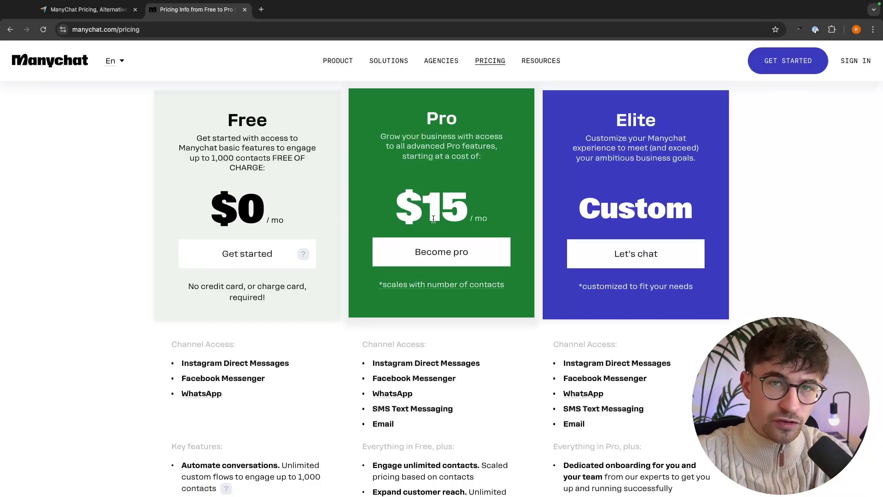
- Open the Pro pricing table by contact count and highlight its column headings
{"action": "left_click", "coordinate": [437, 284]}
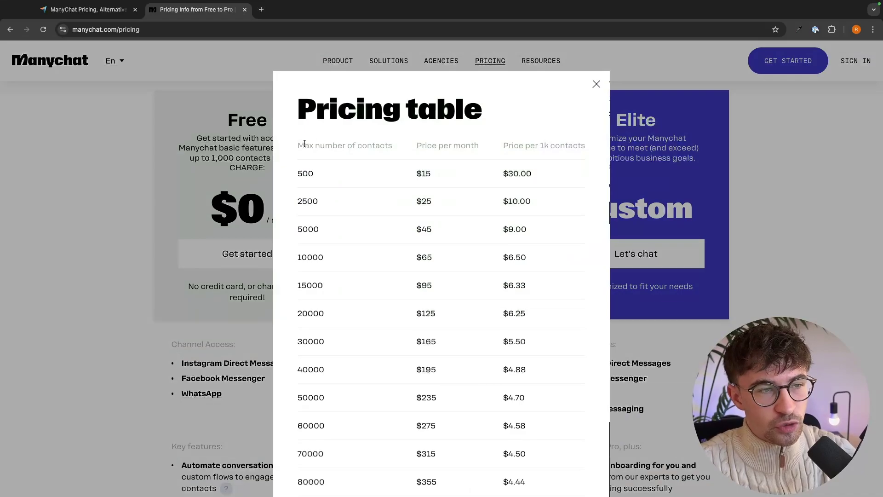
{"action": "left_click_drag", "start_coordinate": [298, 145], "coordinate": [396, 149]}
{"action": "left_click", "coordinate": [395, 150]}
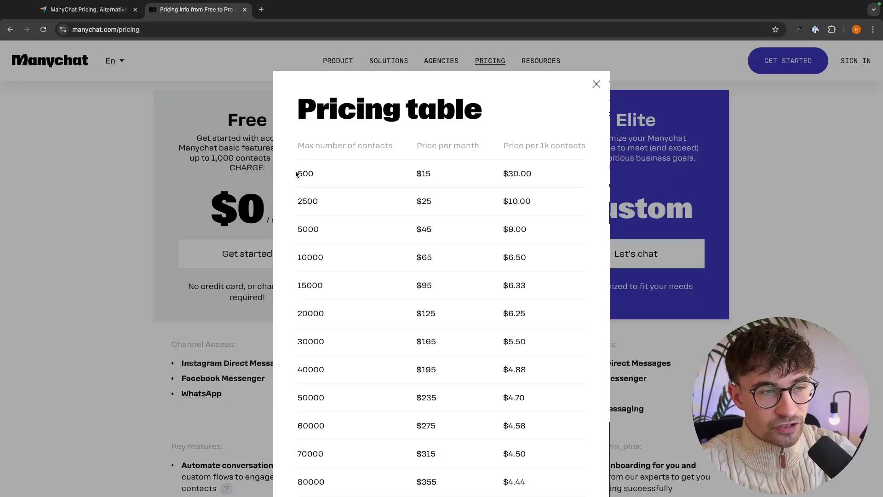
{"action": "left_click_drag", "start_coordinate": [305, 173], "coordinate": [310, 174]}
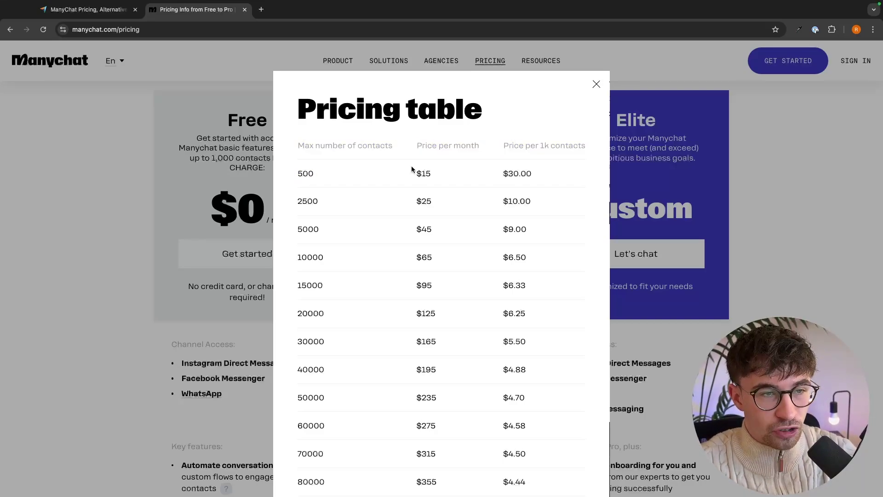
- Scroll down to compare the 120000–300000 contact tiers, noting $1235 for 300000 contacts
{"action": "scroll", "coordinate": [436, 178], "scroll_direction": "down", "scroll_amount": 1}
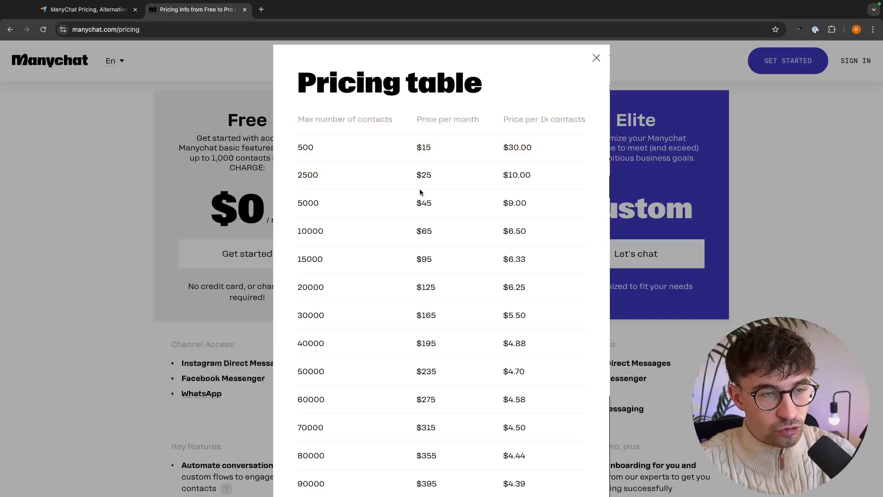
{"action": "scroll", "coordinate": [481, 210], "scroll_direction": "down", "scroll_amount": 3}
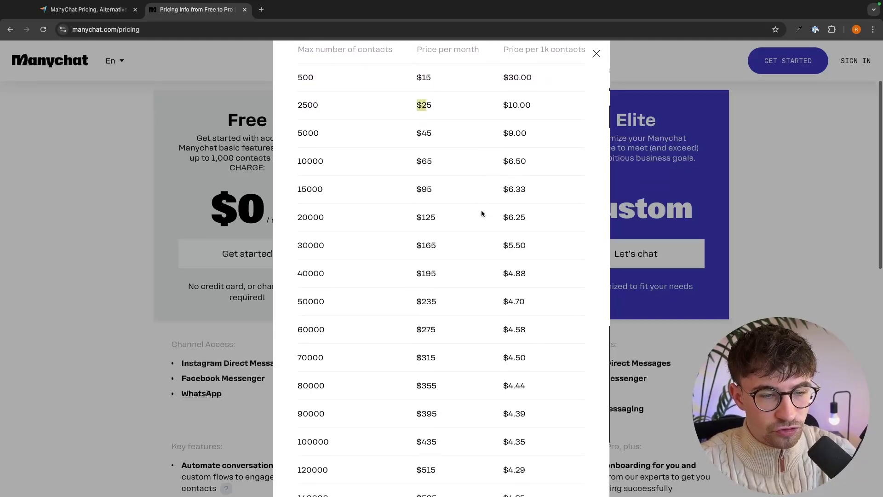
{"action": "scroll", "coordinate": [481, 213], "scroll_direction": "down", "scroll_amount": 10}
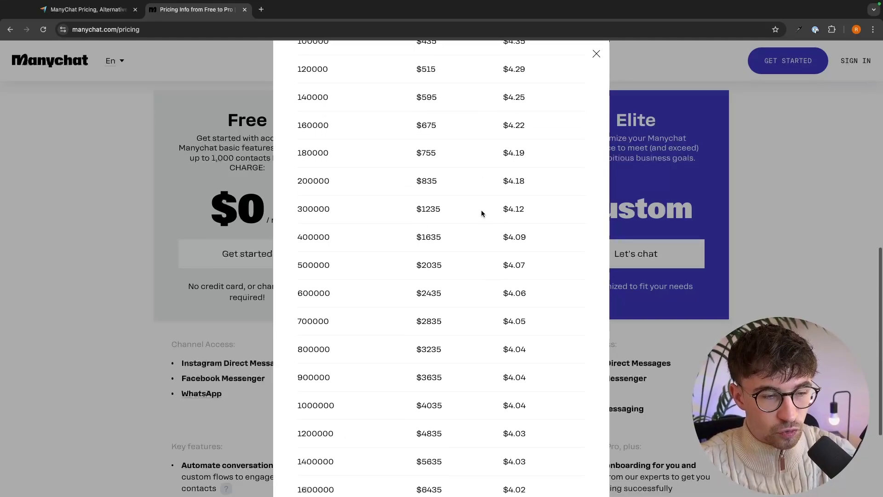
{"action": "scroll", "coordinate": [482, 213], "scroll_direction": "down", "scroll_amount": 1}
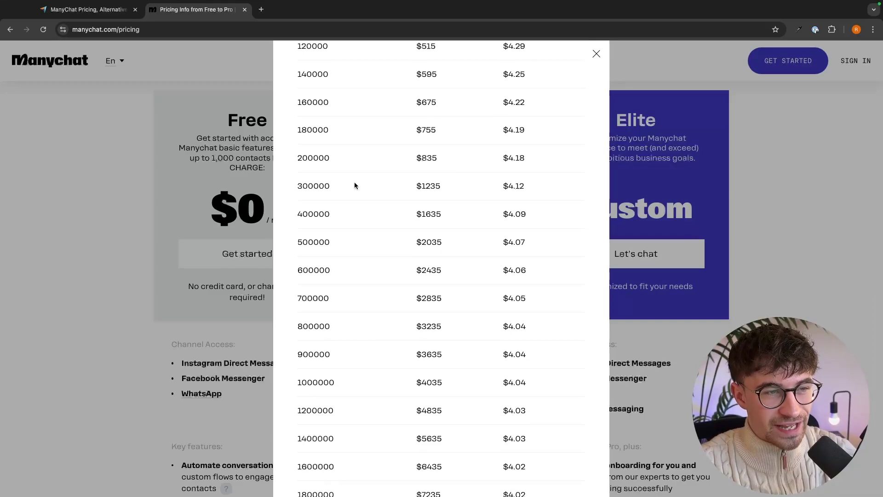
{"action": "left_click_drag", "start_coordinate": [302, 188], "coordinate": [322, 187]}
{"action": "left_click", "coordinate": [332, 189]}
{"action": "double_click", "coordinate": [330, 189]}
{"action": "left_click", "coordinate": [301, 189]}
{"action": "left_click", "coordinate": [332, 188]}
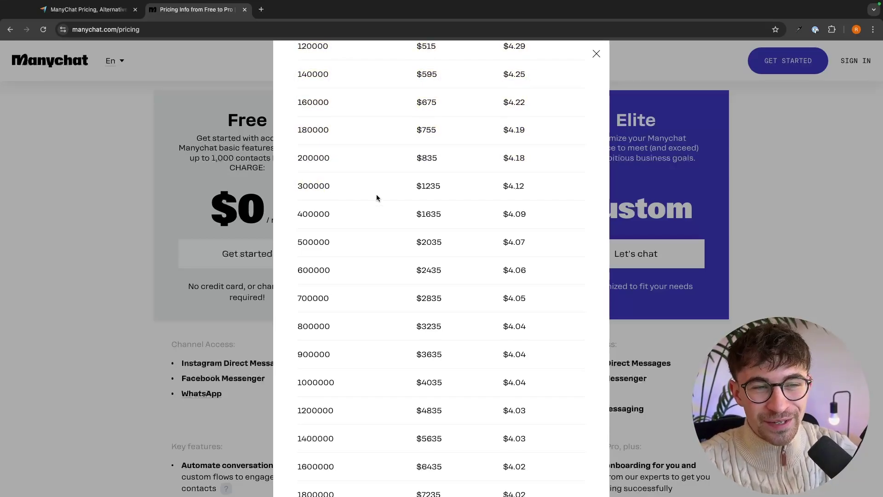
{"action": "left_click_drag", "start_coordinate": [415, 186], "coordinate": [449, 188]}
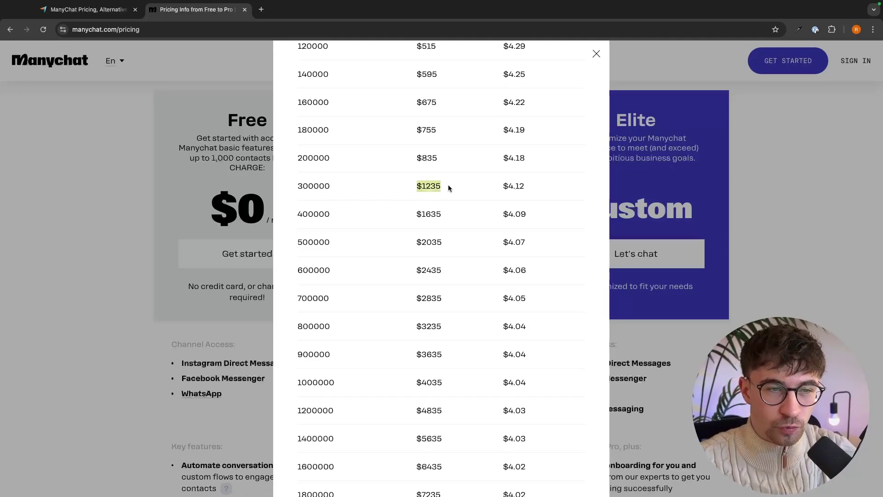
{"action": "left_click", "coordinate": [449, 188]}
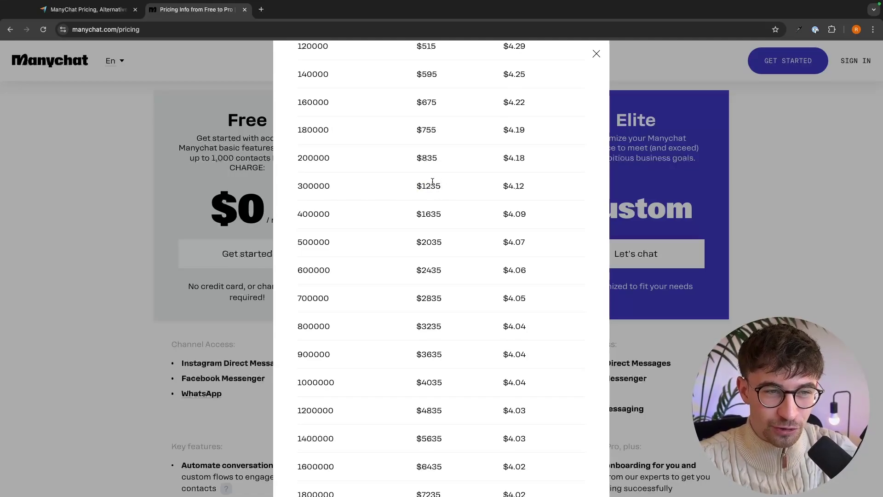
- Scroll back up and highlight the 5000 contacts tier priced at $45 monthly
{"action": "scroll", "coordinate": [432, 182], "scroll_direction": "up", "scroll_amount": 10}
{"action": "left_click_drag", "start_coordinate": [298, 171], "coordinate": [333, 174]}
{"action": "left_click", "coordinate": [296, 175]}
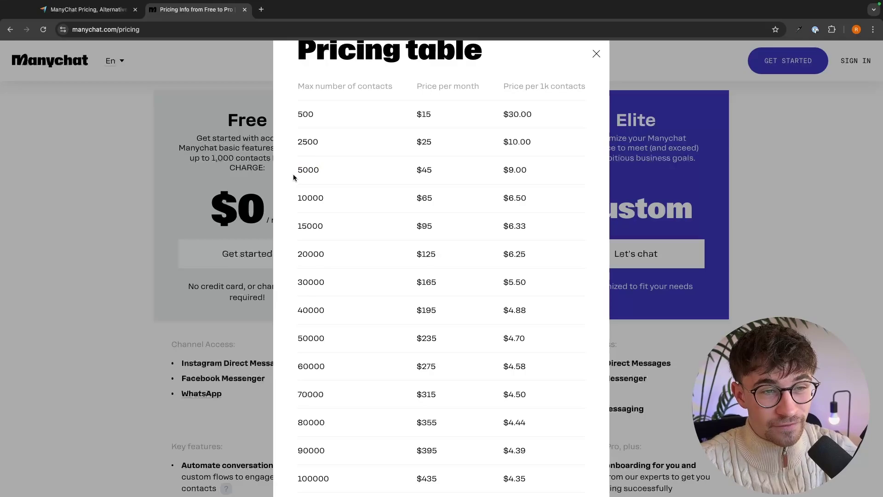
{"action": "left_click_drag", "start_coordinate": [412, 175], "coordinate": [443, 174]}
{"action": "left_click", "coordinate": [423, 172]}
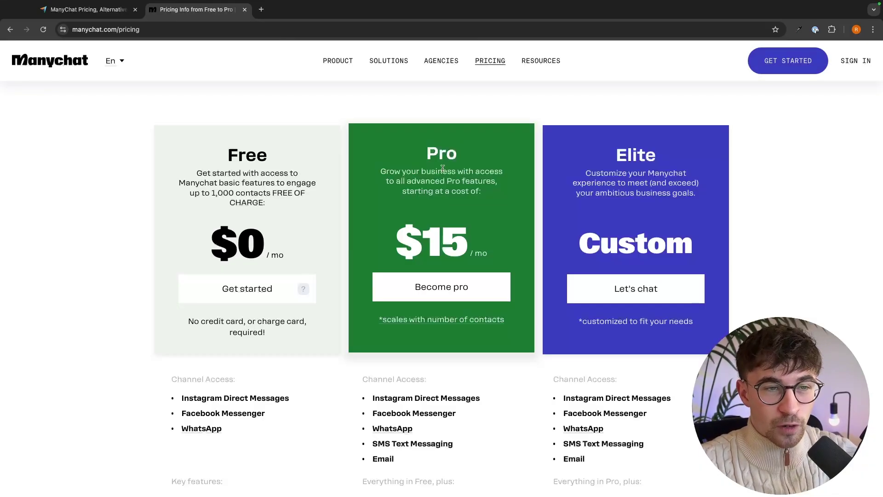
- Highlight the Pro plan name and its $15 starting price
{"action": "left_click_drag", "start_coordinate": [416, 148], "coordinate": [510, 253]}
{"action": "left_click", "coordinate": [501, 210]}
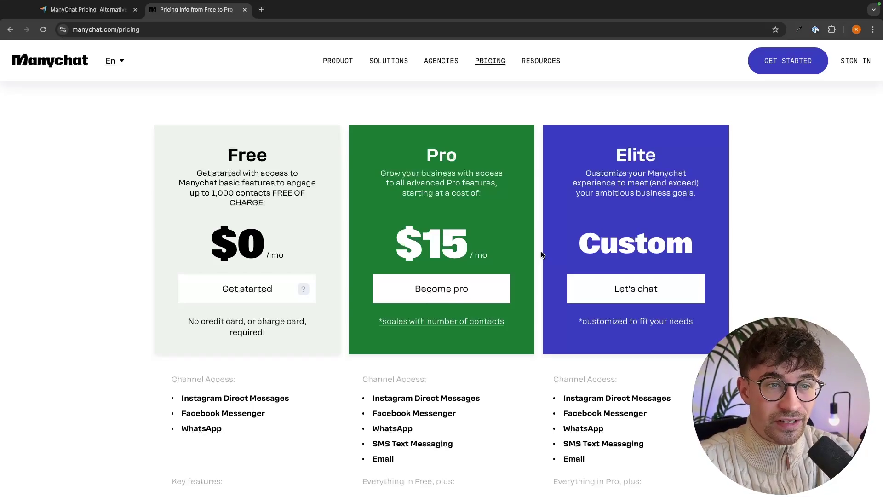
{"action": "double_click", "coordinate": [464, 158]}
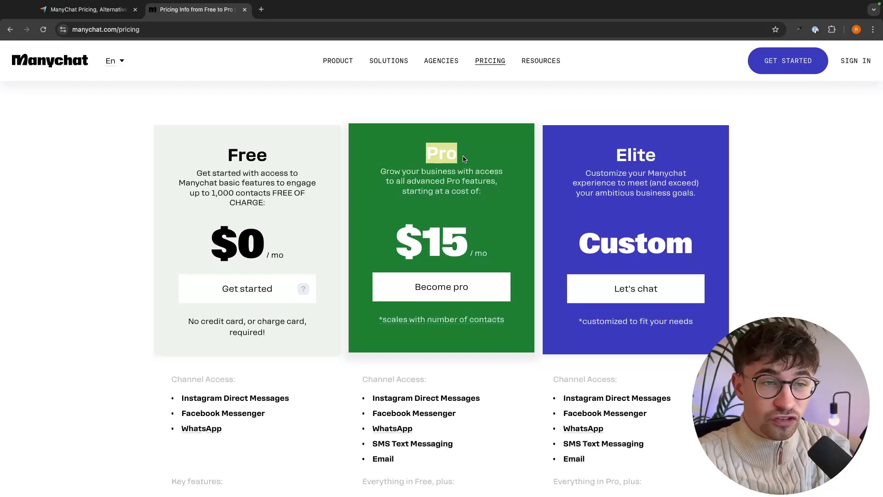
{"action": "left_click", "coordinate": [464, 159]}
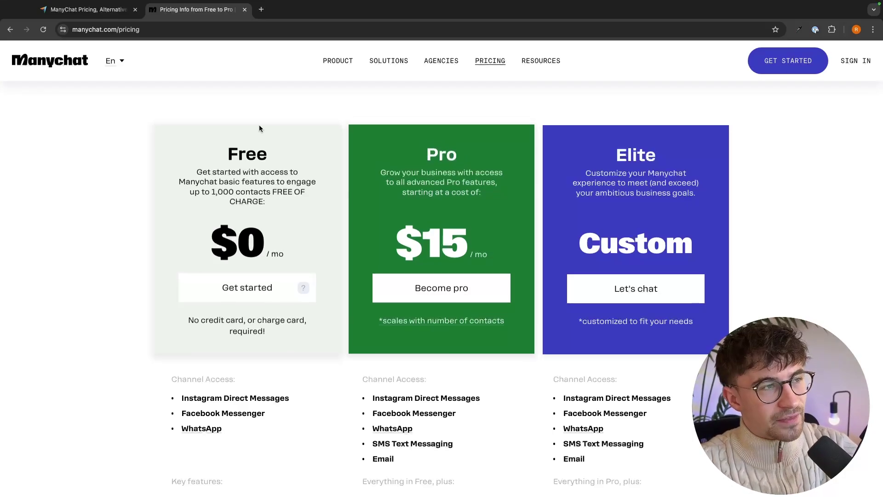
- Return to the ManyChat homepage, switch to the Capterra ManyChat page, and dismiss the email pop-up
{"action": "left_click", "coordinate": [70, 69]}
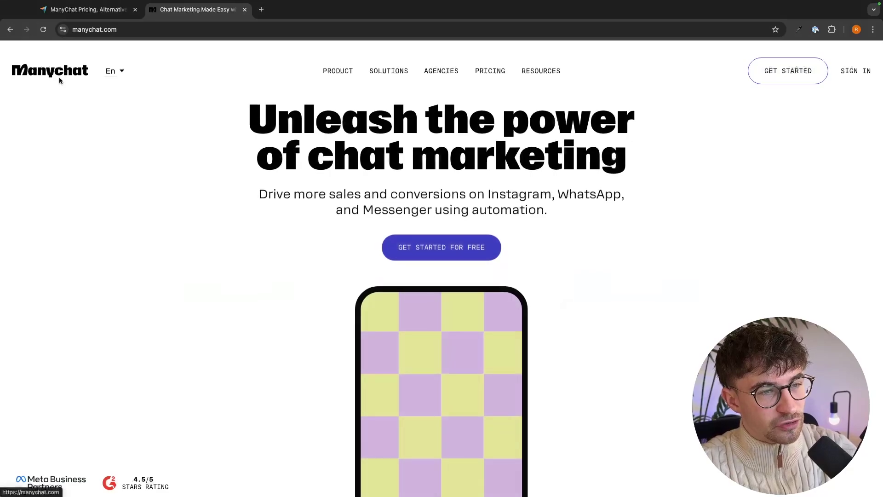
{"action": "left_click", "coordinate": [84, 10]}
{"action": "left_click", "coordinate": [632, 182]}
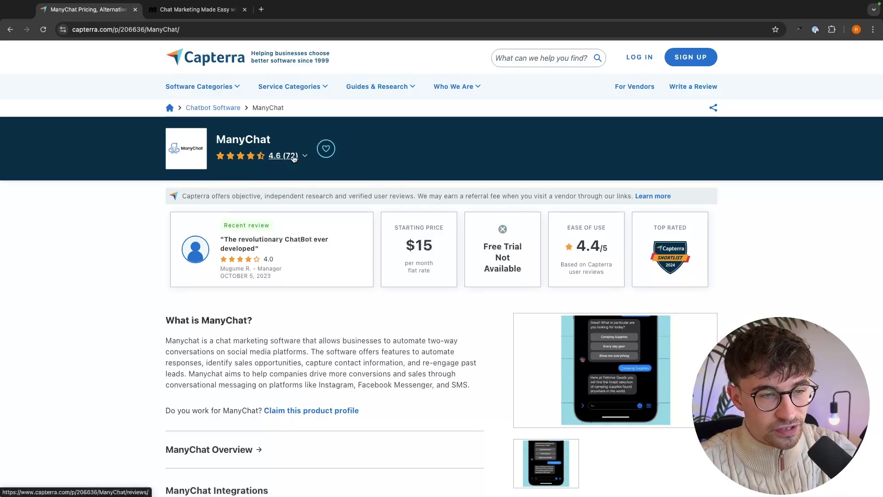
- Read through ManyChat's Capterra reviews, 4.6 stars from $15/month, and return to the top
{"action": "scroll", "coordinate": [498, 263], "scroll_direction": "down", "scroll_amount": 1}
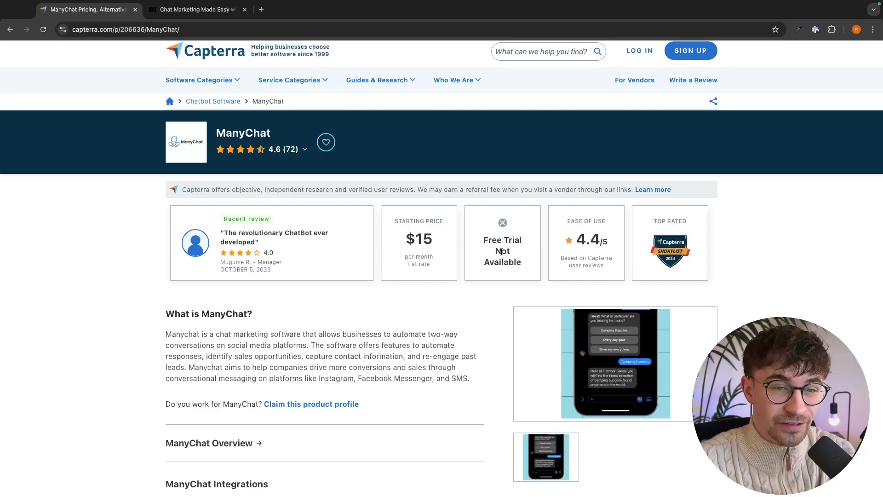
{"action": "scroll", "coordinate": [501, 251], "scroll_direction": "down", "scroll_amount": 20}
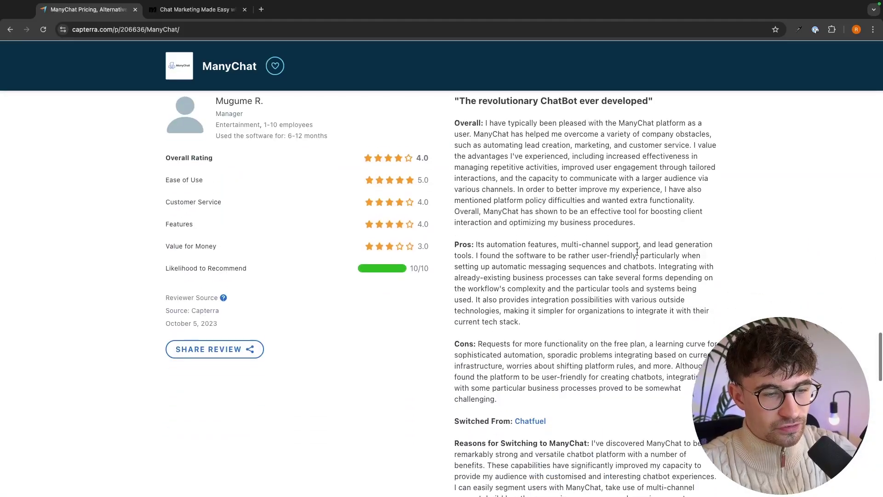
{"action": "scroll", "coordinate": [637, 251], "scroll_direction": "down", "scroll_amount": 10}
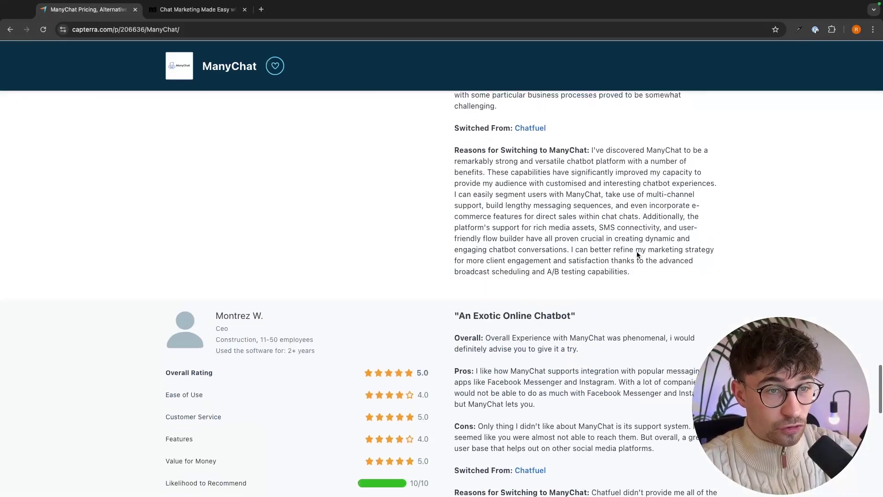
{"action": "scroll", "coordinate": [644, 211], "scroll_direction": "up", "scroll_amount": 2}
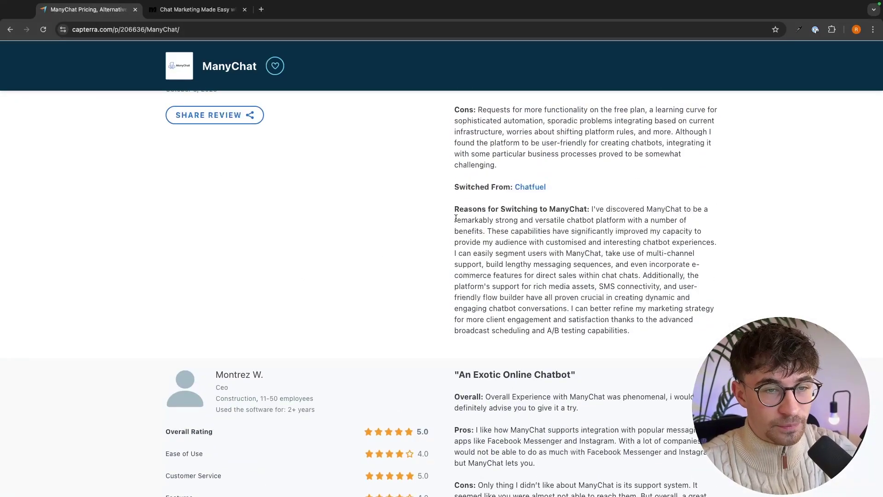
{"action": "scroll", "coordinate": [456, 218], "scroll_direction": "up", "scroll_amount": 20}
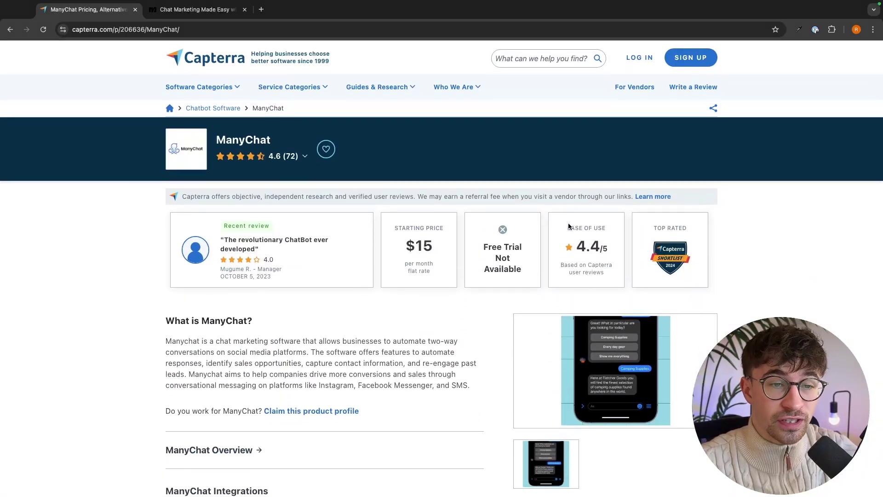
{"action": "mouse_move", "coordinate": [306, 151]}
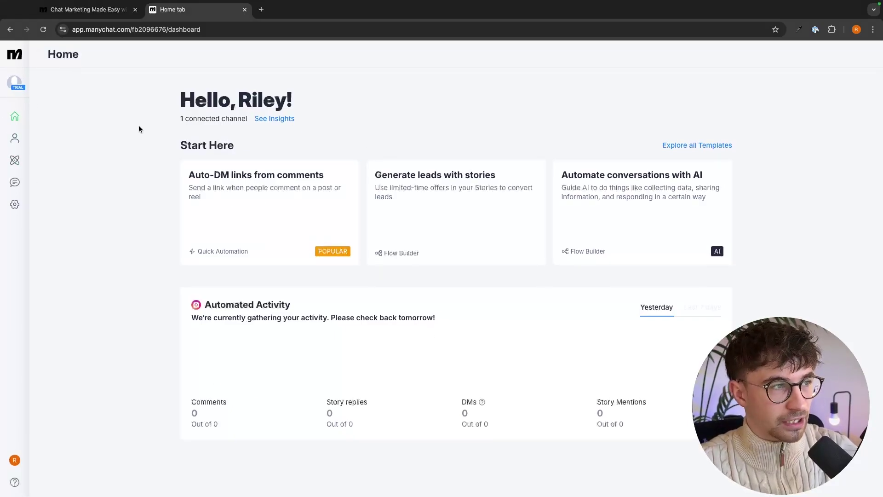
- Open the account switcher and highlight the Automated Activity heading on the Home dashboard
{"action": "left_click", "coordinate": [16, 86]}
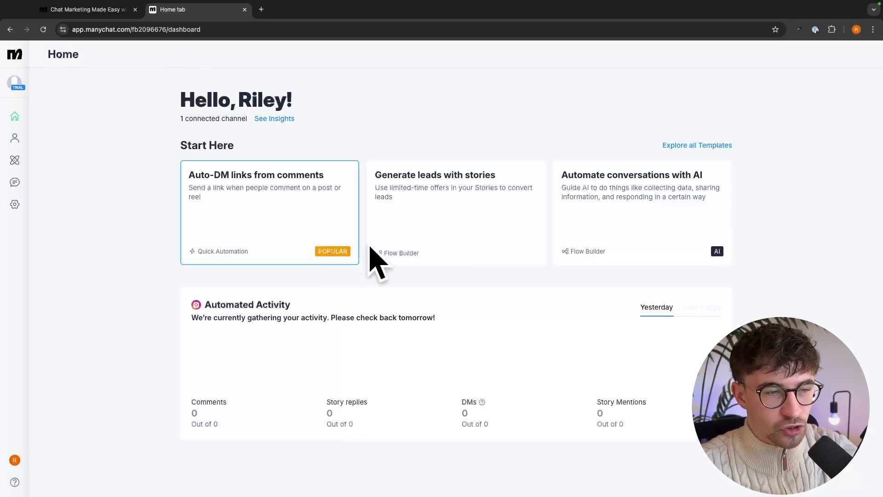
{"action": "left_click_drag", "start_coordinate": [208, 313], "coordinate": [293, 307]}
{"action": "left_click", "coordinate": [292, 307]}
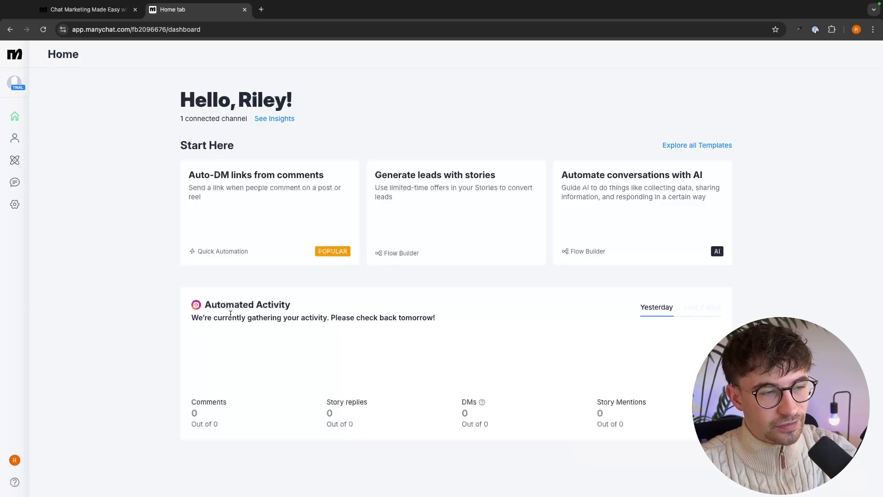
{"action": "left_click_drag", "start_coordinate": [203, 305], "coordinate": [297, 306]}
{"action": "left_click", "coordinate": [297, 305]}
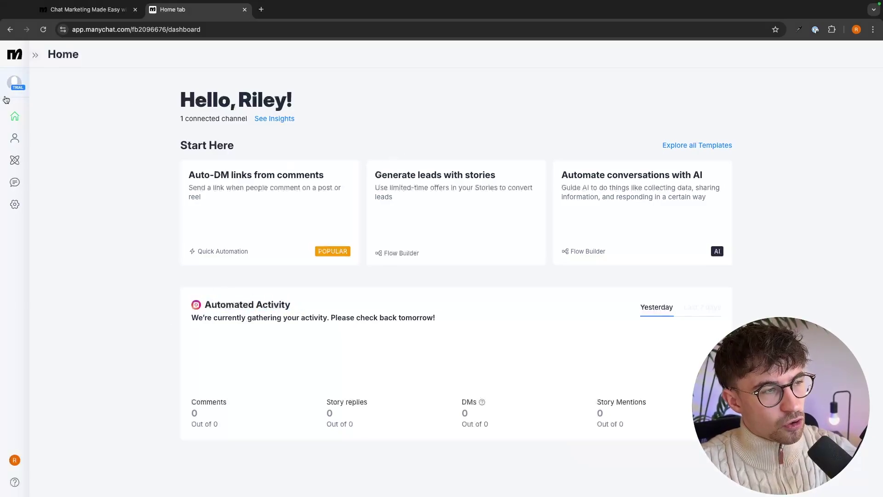
- Visit the empty Contacts page, then the empty My Automations list
{"action": "left_click", "coordinate": [12, 146]}
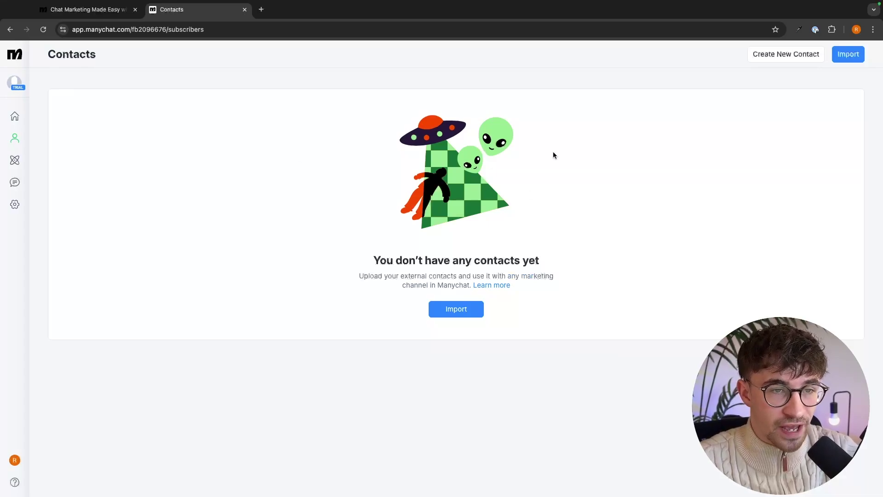
{"action": "left_click", "coordinate": [15, 161]}
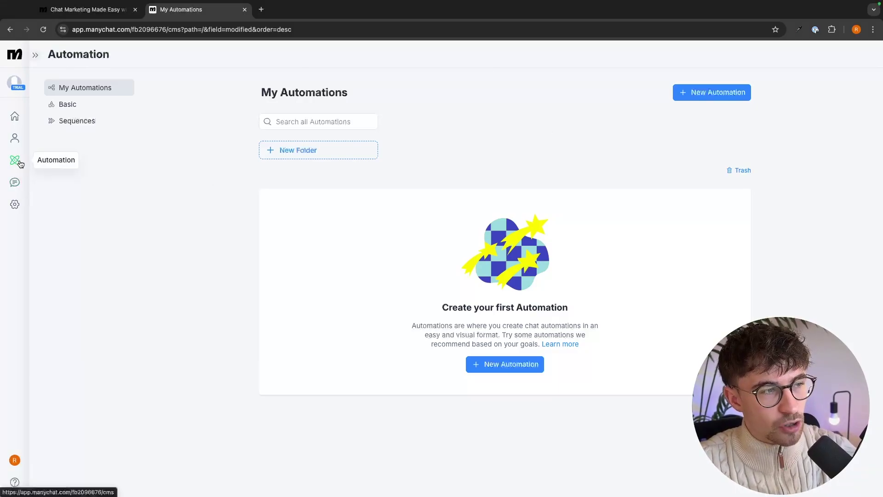
- View the Live Chat inbox, check the automations list, then return to Live Chat
{"action": "left_click", "coordinate": [16, 183]}
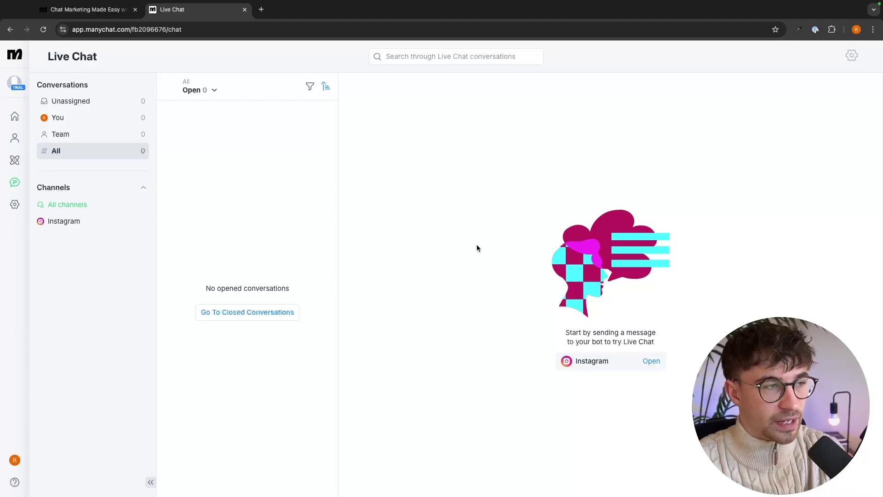
{"action": "left_click", "coordinate": [14, 162]}
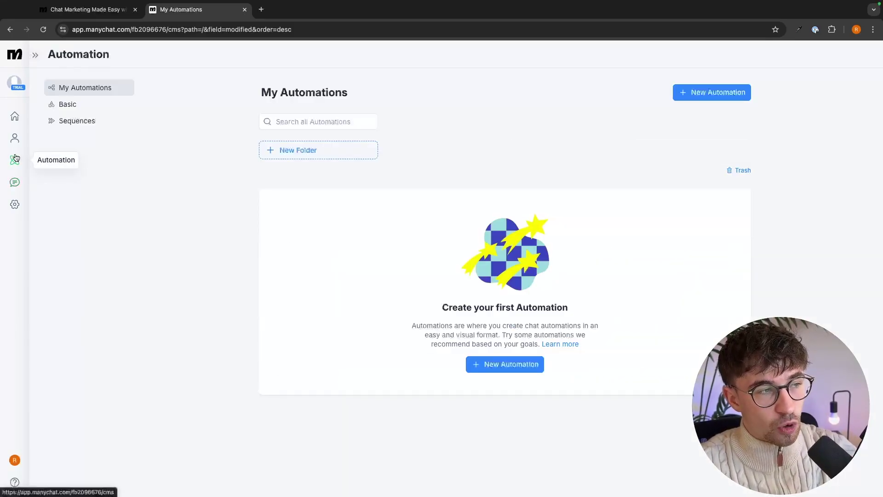
{"action": "left_click", "coordinate": [13, 186]}
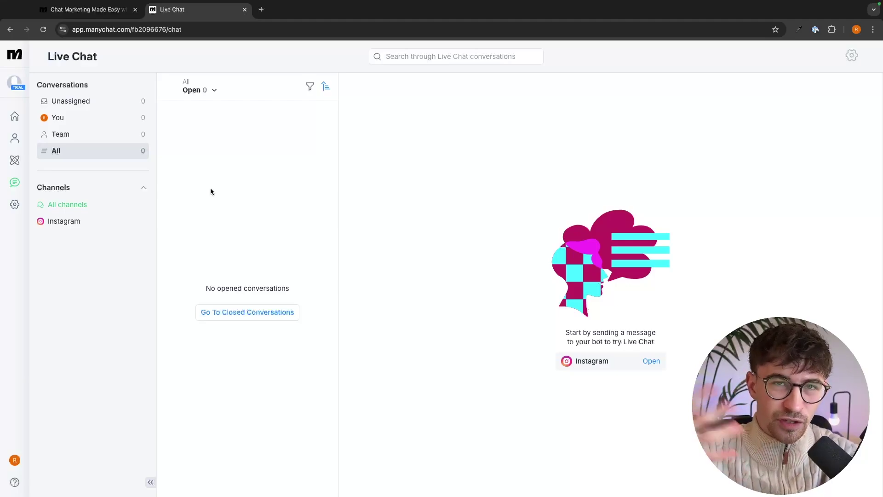
- Open account Settings and view the Instagram and Messenger channel settings
{"action": "left_click", "coordinate": [23, 205]}
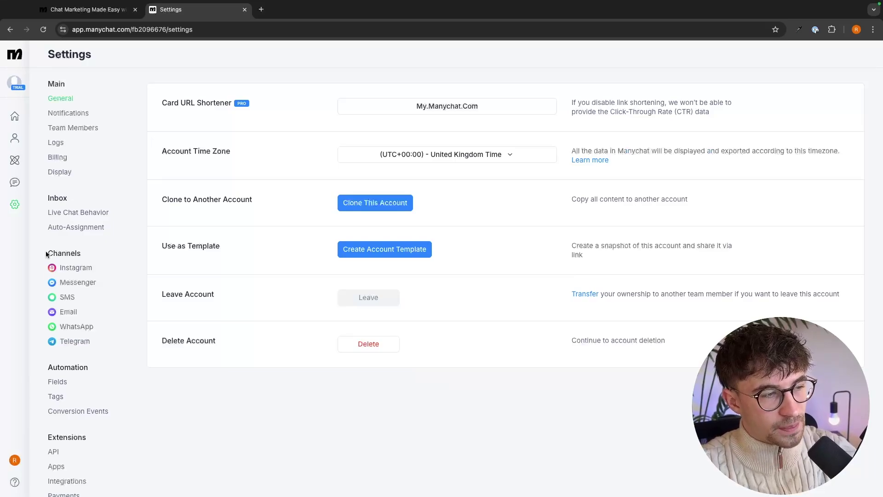
{"action": "left_click", "coordinate": [91, 251]}
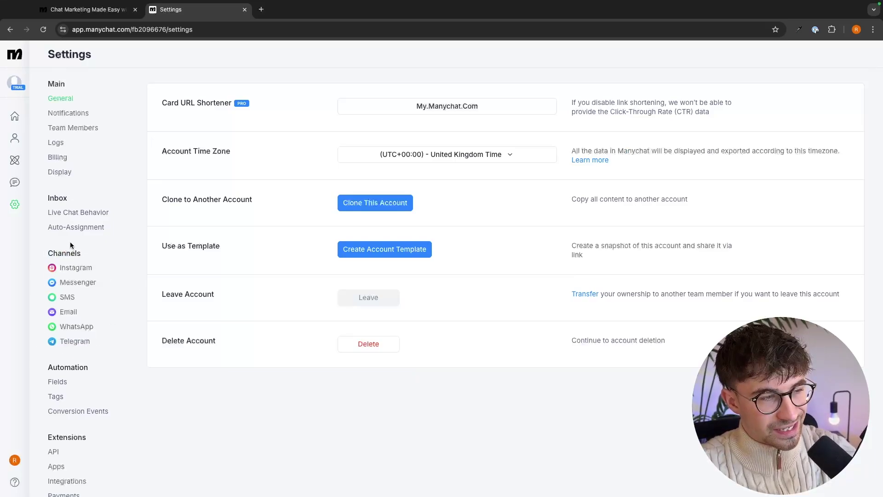
{"action": "left_click", "coordinate": [75, 268]}
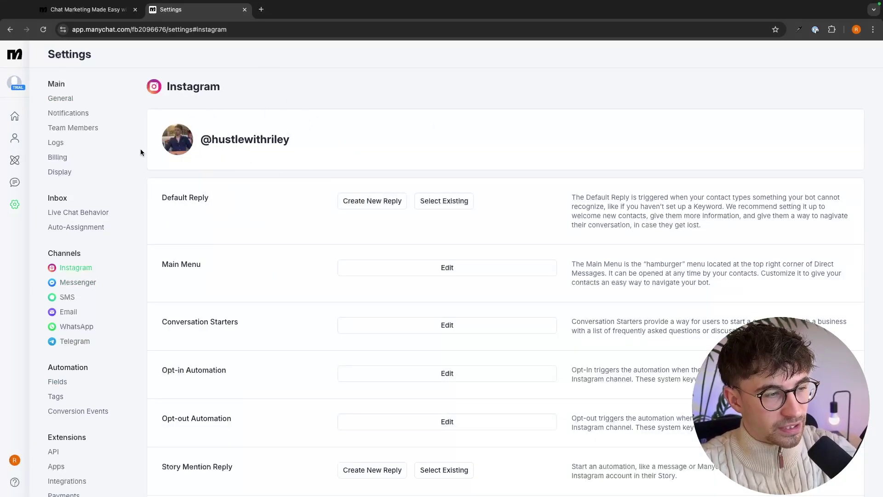
{"action": "left_click", "coordinate": [64, 289]}
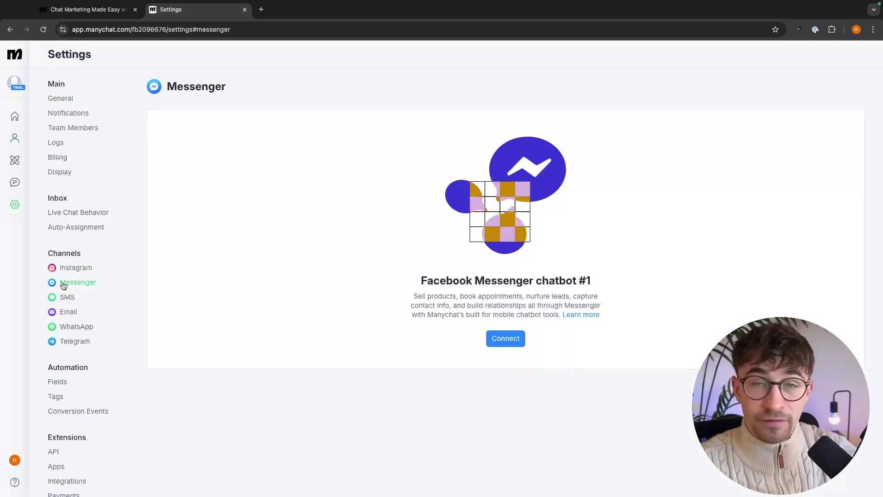
- Start connecting a Facebook page, back out, and go to the automations list
{"action": "left_click", "coordinate": [514, 339]}
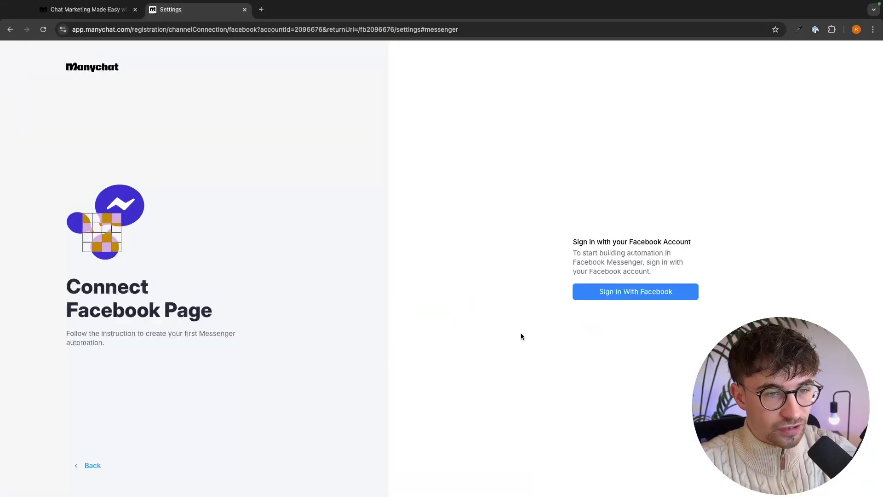
{"action": "left_click", "coordinate": [113, 466]}
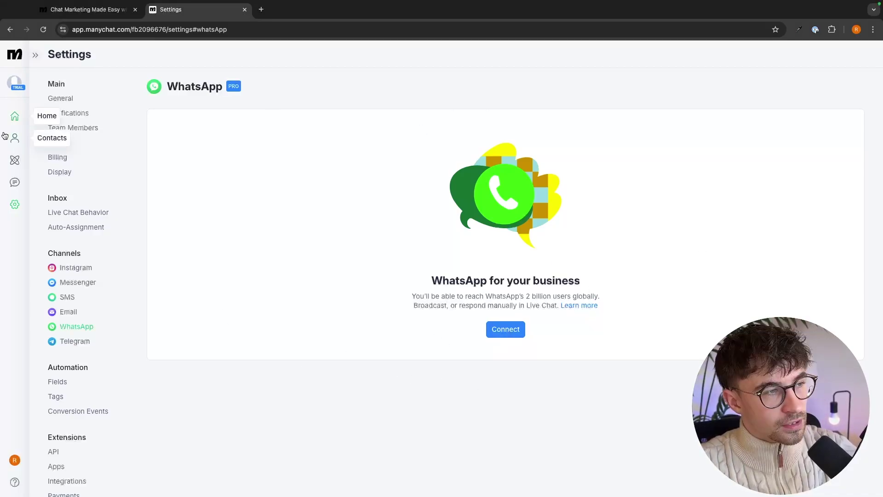
{"action": "left_click", "coordinate": [15, 160]}
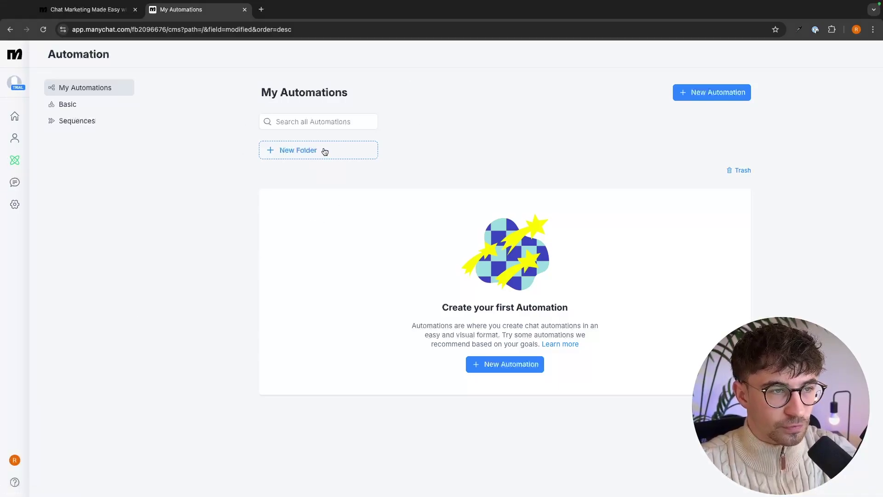
- Create a folder named 'Instagram automations'
{"action": "left_click", "coordinate": [297, 152]}
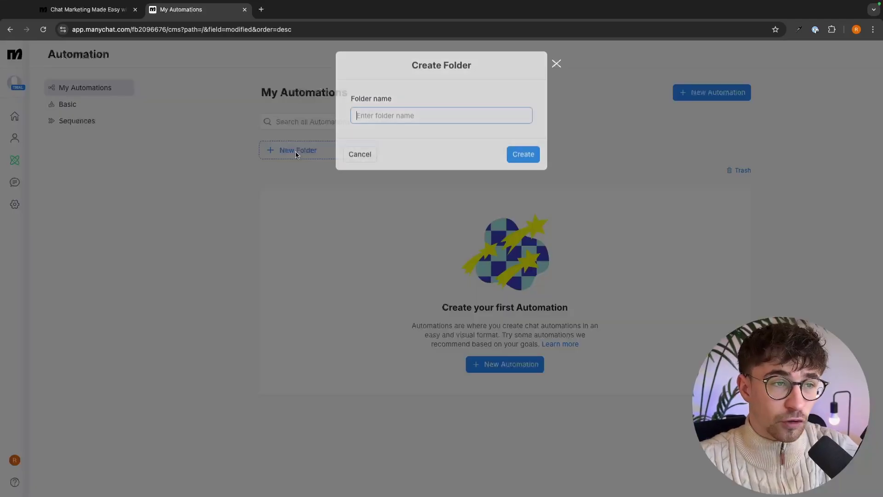
{"action": "type", "text": "Instagram"}
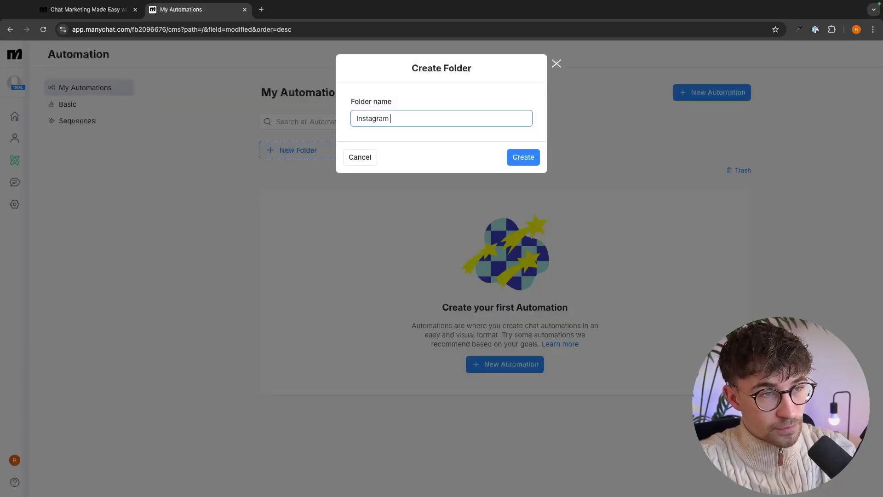
{"action": "type", "text": " automations"}
{"action": "left_click", "coordinate": [509, 157]}
- Create a second folder 'Fccebook Messenger automations' and open the Instagram automations folder
{"action": "left_click", "coordinate": [442, 150]}
{"action": "type", "text": "Fc"}
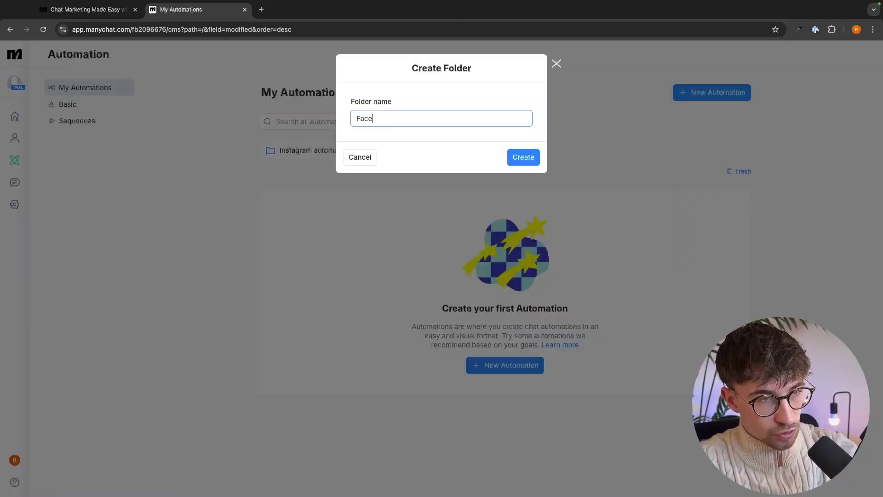
{"action": "type", "text": "cebook Messenger automations"}
{"action": "key", "text": "Return"}
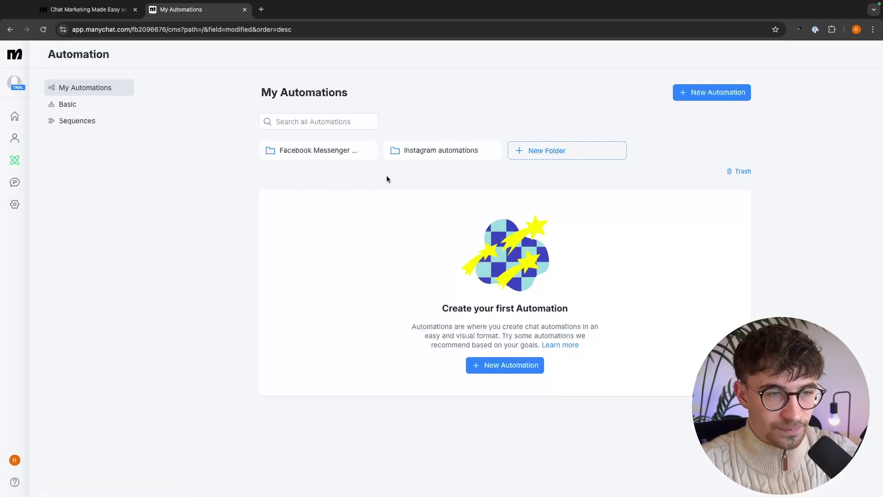
{"action": "left_click", "coordinate": [444, 154]}
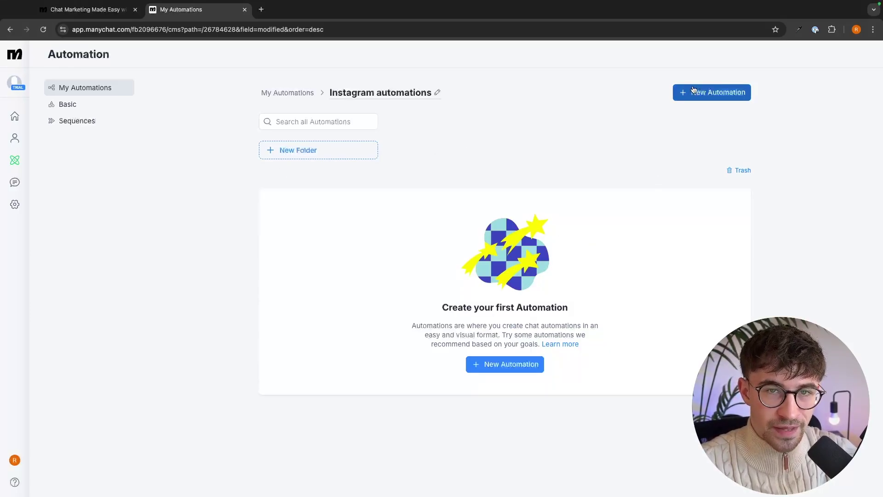
- Start a new automation, browse the Ready-to-Go Instagram templates, then choose Start From Scratch
{"action": "left_click", "coordinate": [708, 94]}
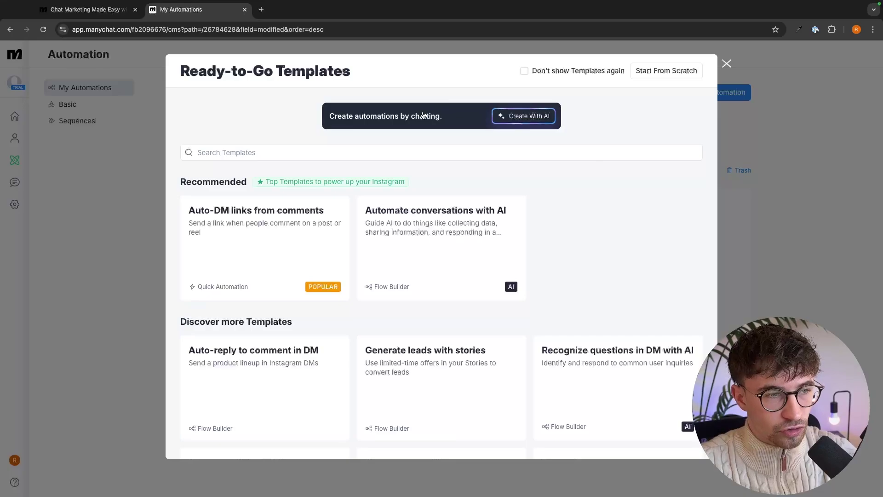
{"action": "mouse_move", "coordinate": [176, 70]}
{"action": "left_mouse_down"}
{"action": "mouse_move", "coordinate": [359, 69]}
{"action": "mouse_move", "coordinate": [182, 71]}
{"action": "left_mouse_up"}
{"action": "left_click", "coordinate": [296, 76]}
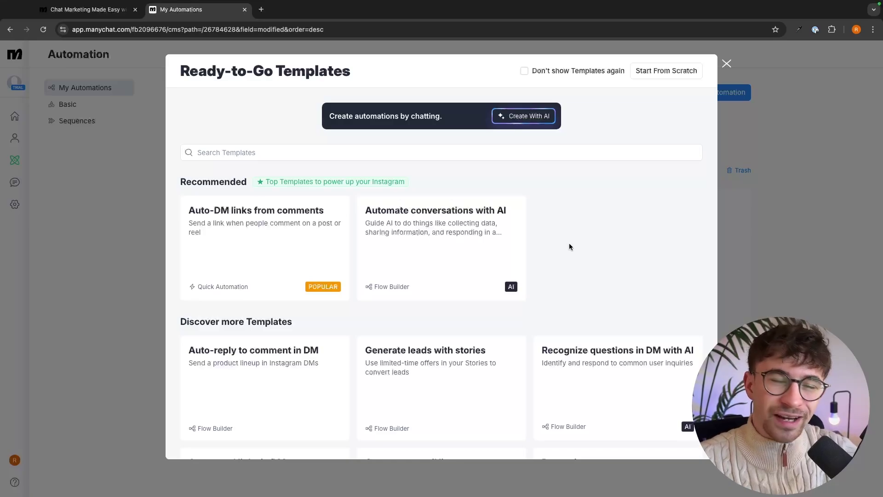
{"action": "scroll", "coordinate": [570, 247], "scroll_direction": "down", "scroll_amount": 2}
{"action": "scroll", "coordinate": [570, 246], "scroll_direction": "down", "scroll_amount": 1}
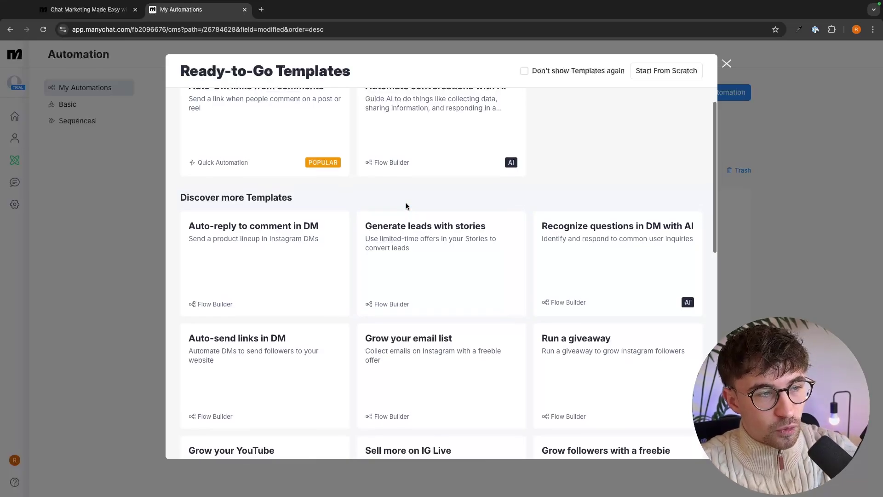
{"action": "scroll", "coordinate": [405, 202], "scroll_direction": "down", "scroll_amount": 1}
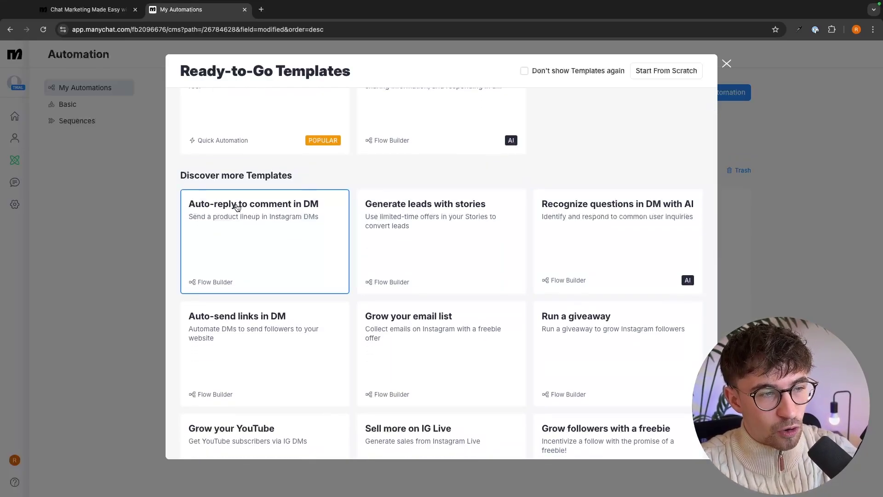
{"action": "scroll", "coordinate": [311, 209], "scroll_direction": "down", "scroll_amount": 1}
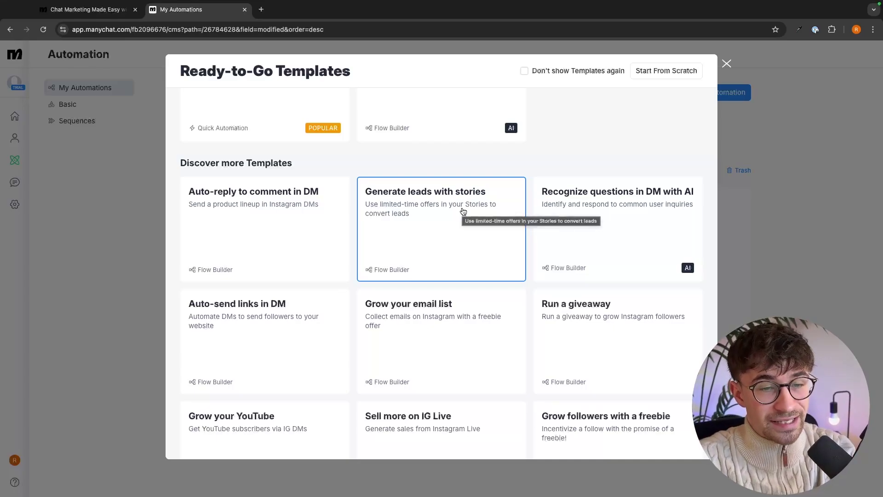
{"action": "scroll", "coordinate": [494, 251], "scroll_direction": "down", "scroll_amount": 5}
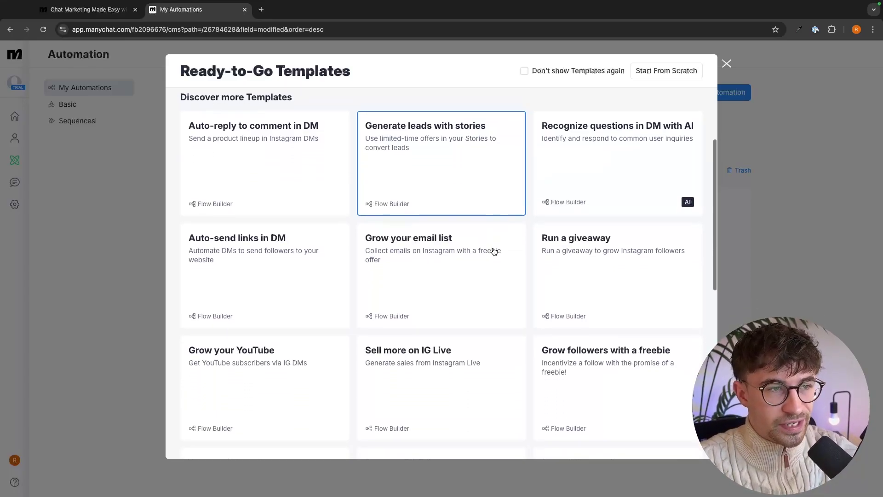
{"action": "scroll", "coordinate": [494, 251], "scroll_direction": "down", "scroll_amount": 6}
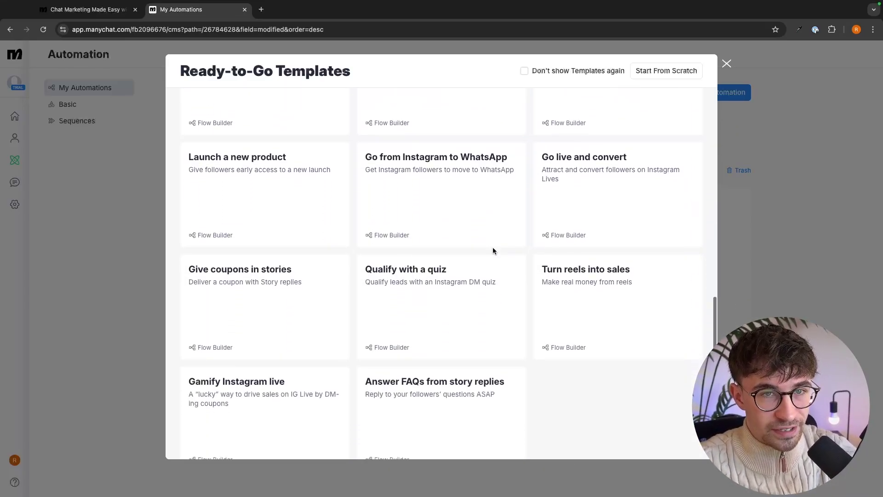
{"action": "scroll", "coordinate": [494, 251], "scroll_direction": "up", "scroll_amount": 5}
{"action": "scroll", "coordinate": [495, 251], "scroll_direction": "up", "scroll_amount": 10}
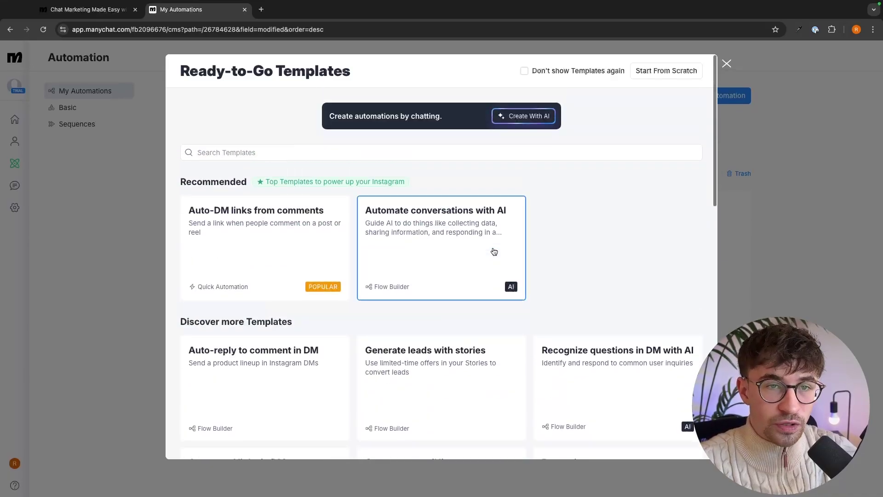
{"action": "left_click", "coordinate": [690, 72]}
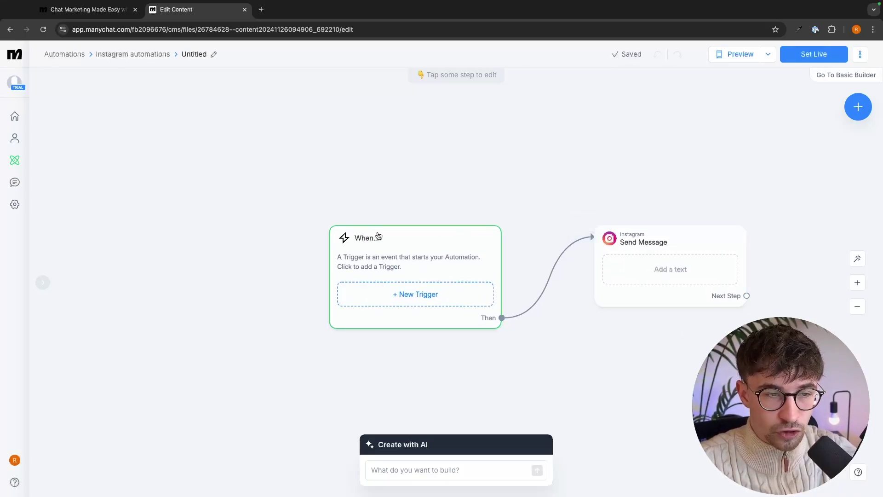
- Open the When node's trigger list showing Instagram events like story replies and comments
{"action": "left_click", "coordinate": [398, 308]}
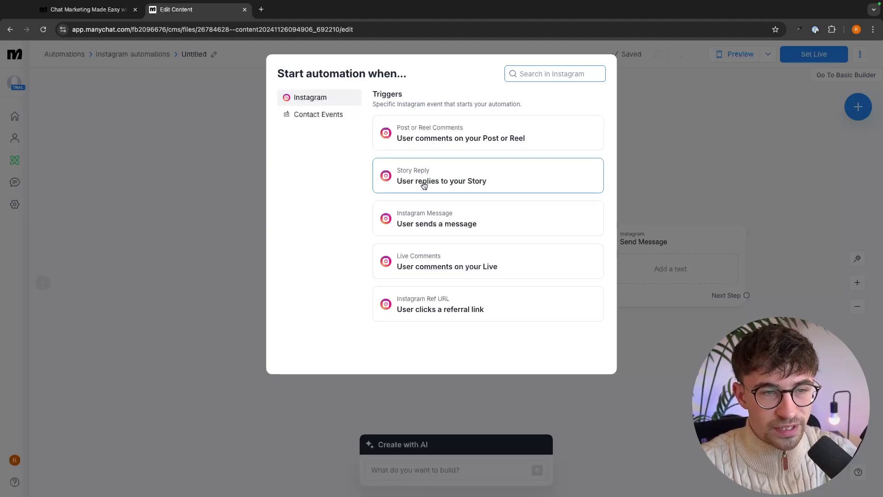
- Pick the Story Reply trigger for all stories, requiring the keywords 'help' or 'Get started'
{"action": "left_click", "coordinate": [440, 182]}
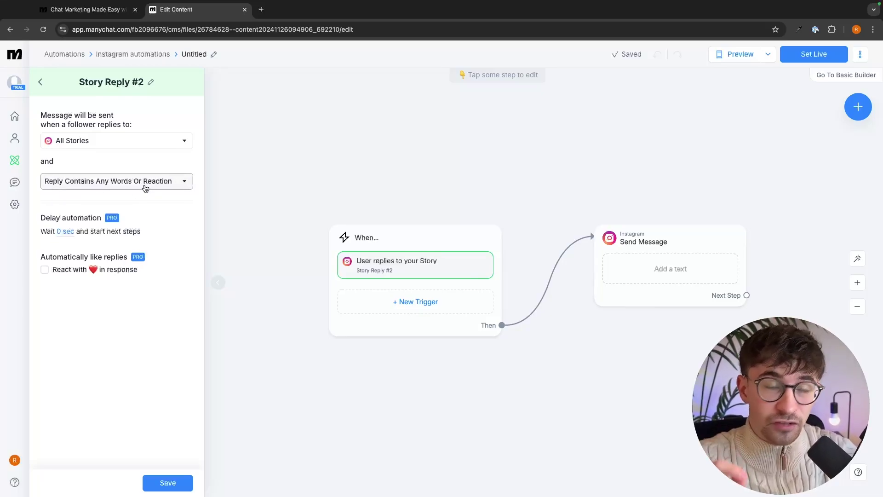
{"action": "left_click", "coordinate": [146, 188]}
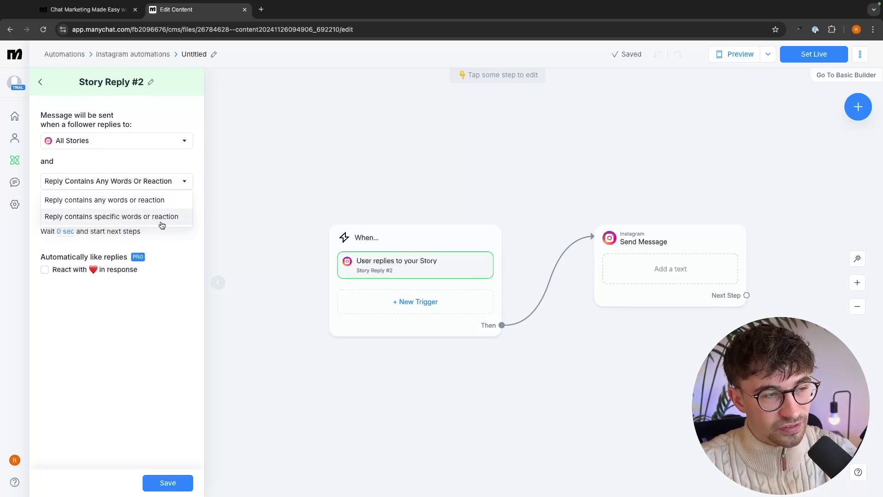
{"action": "left_click", "coordinate": [152, 220]}
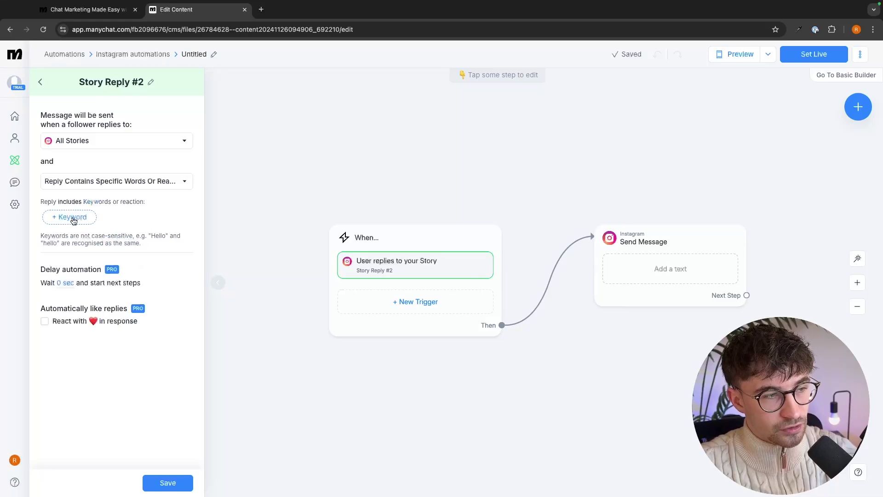
{"action": "left_click", "coordinate": [76, 218]}
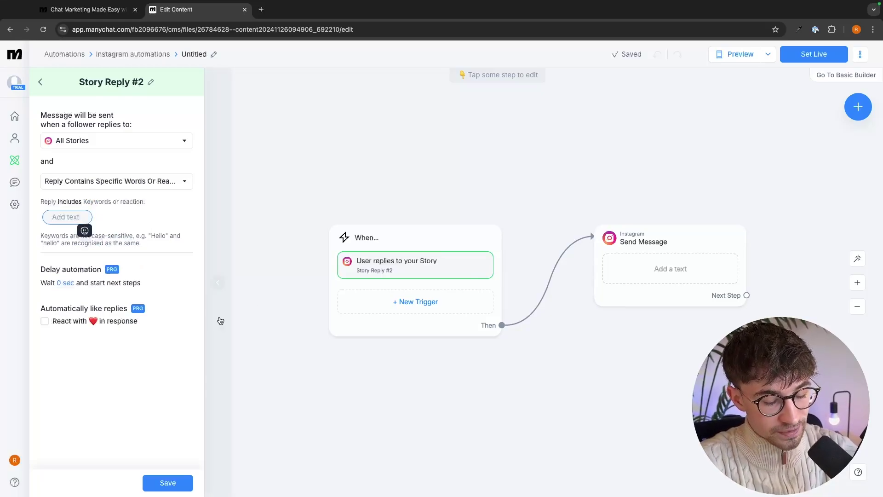
{"action": "type", "text": "help"}
{"action": "key", "text": "Return"}
{"action": "left_click", "coordinate": [107, 214]}
{"action": "type", "text": "Get started"}
{"action": "key", "text": "Return"}
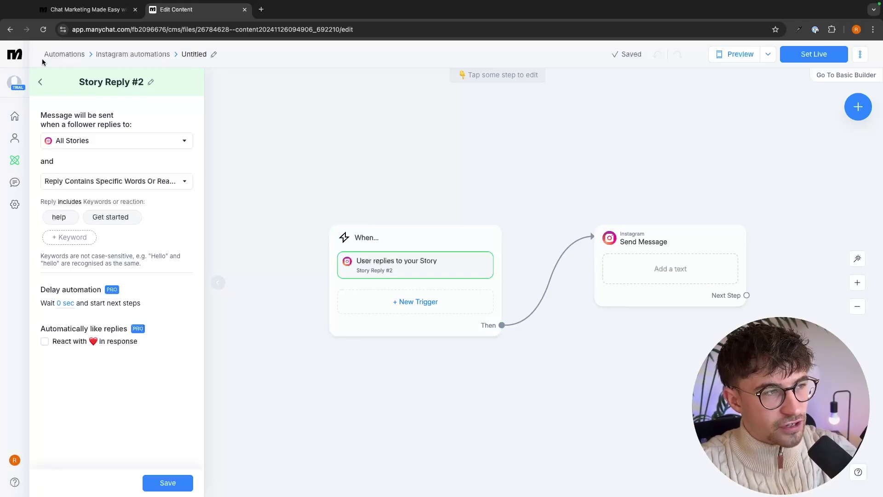
- Delete the story reply trigger and start a 'User sends a message' trigger instead
{"action": "left_click", "coordinate": [40, 82]}
{"action": "left_click", "coordinate": [184, 122]}
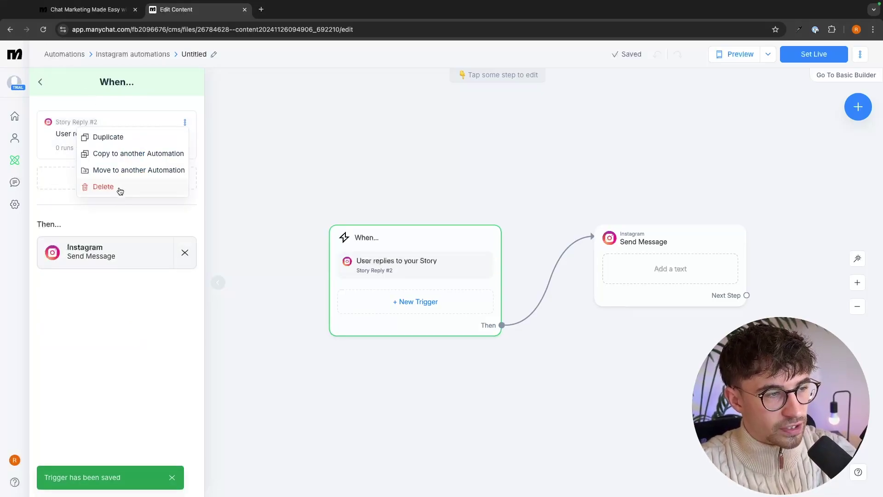
{"action": "left_click", "coordinate": [117, 188]}
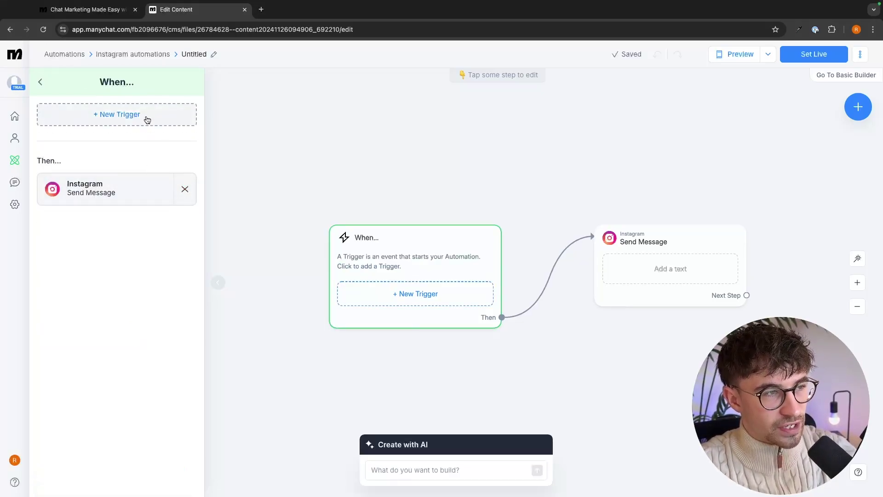
{"action": "left_click", "coordinate": [148, 118]}
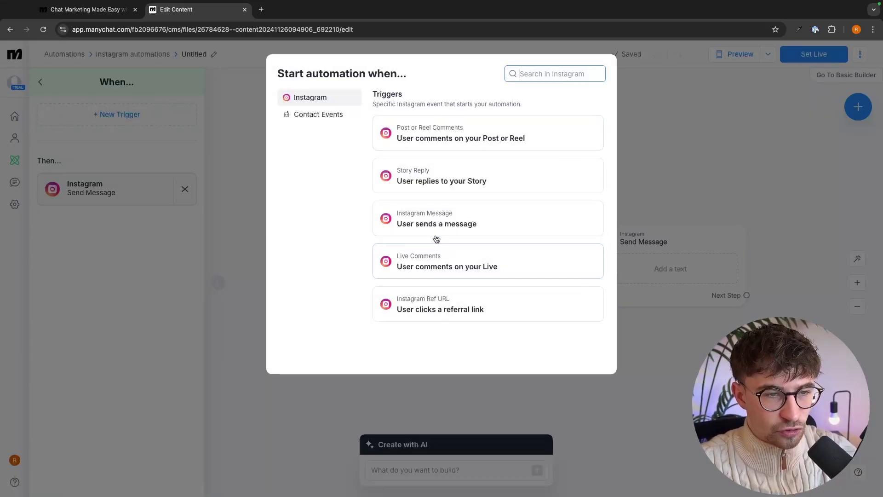
{"action": "left_click", "coordinate": [418, 234]}
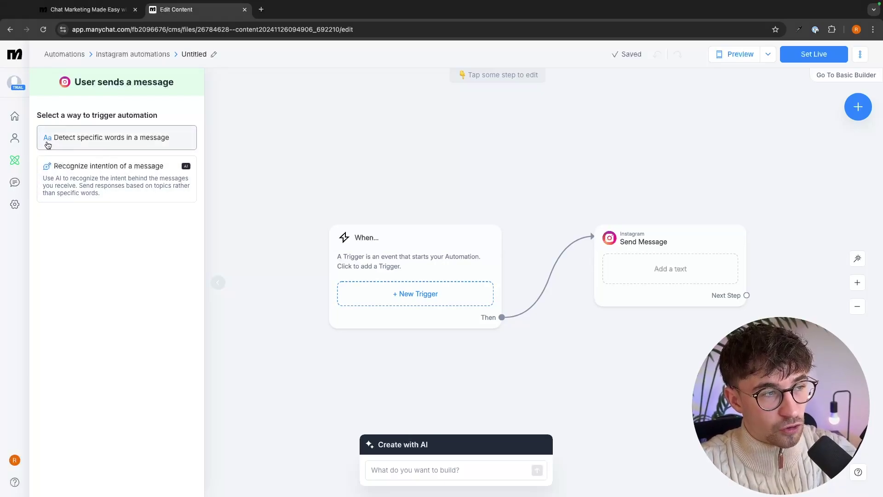
{"action": "left_click", "coordinate": [147, 144]}
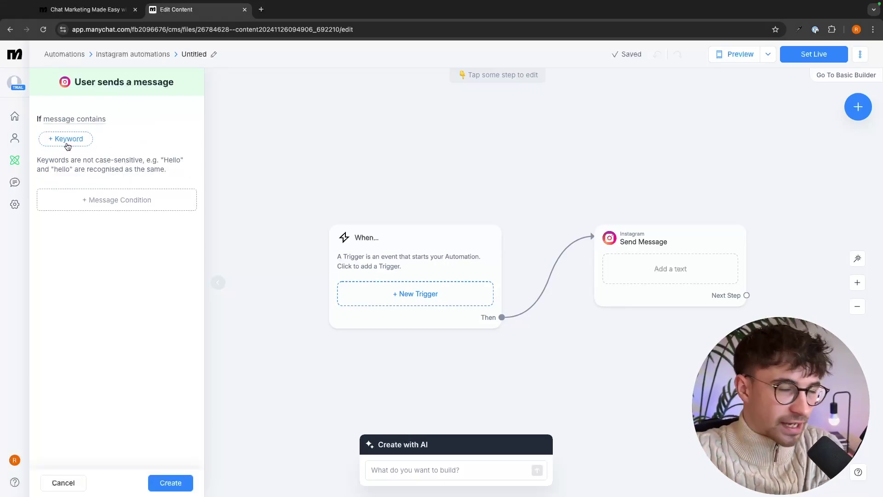
{"action": "left_click", "coordinate": [416, 293]}
{"action": "key", "text": "Escape"}
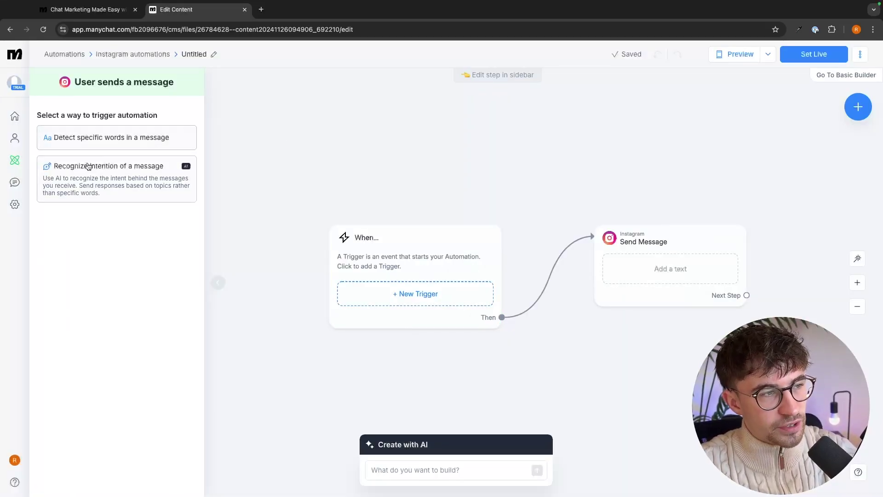
- Create the message trigger matching the intention 'get started with the program'
{"action": "left_click", "coordinate": [132, 169]}
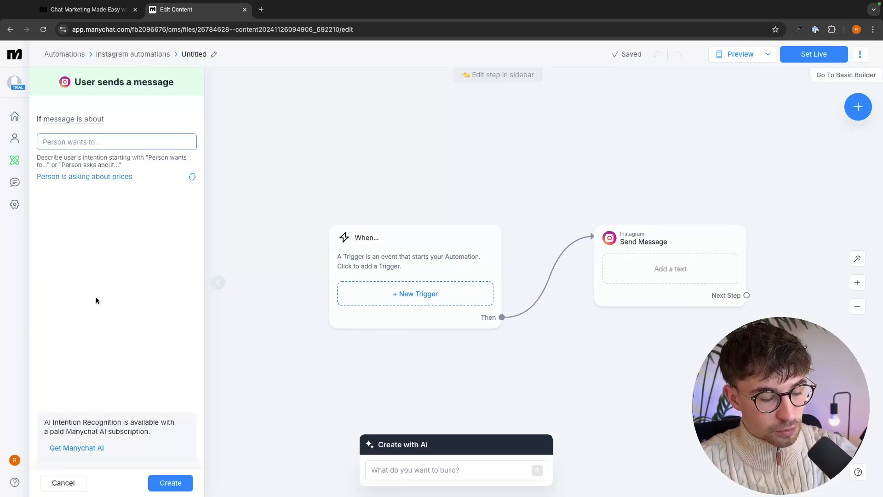
{"action": "type", "text": "Tig"}
{"action": "key", "text": "BackSpace"}
{"action": "key", "text": "BackSpace"}
{"action": "key", "text": "BackSpace"}
{"action": "type", "text": "get started with the program"}
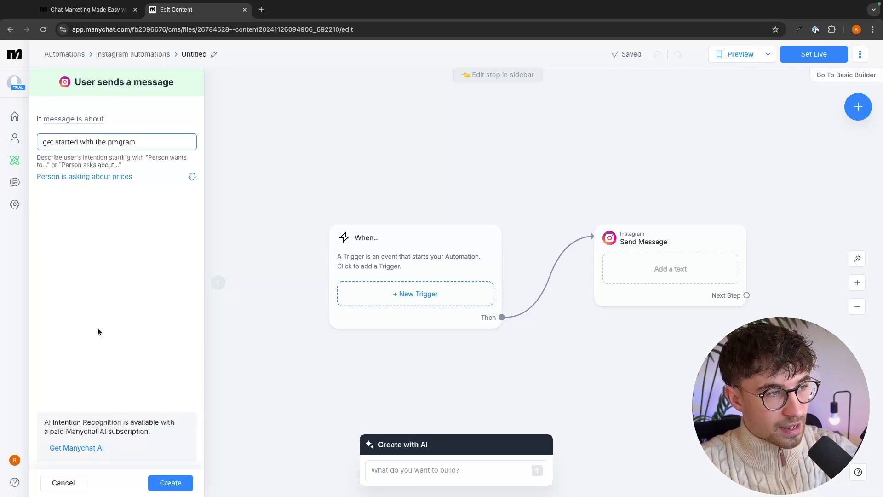
{"action": "left_click", "coordinate": [102, 322]}
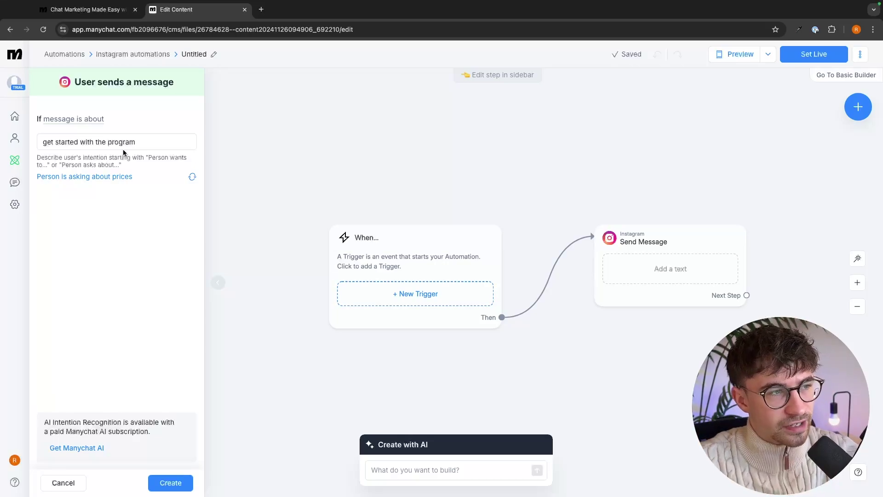
{"action": "left_click_drag", "start_coordinate": [144, 143], "coordinate": [42, 141]}
{"action": "left_click", "coordinate": [109, 189]}
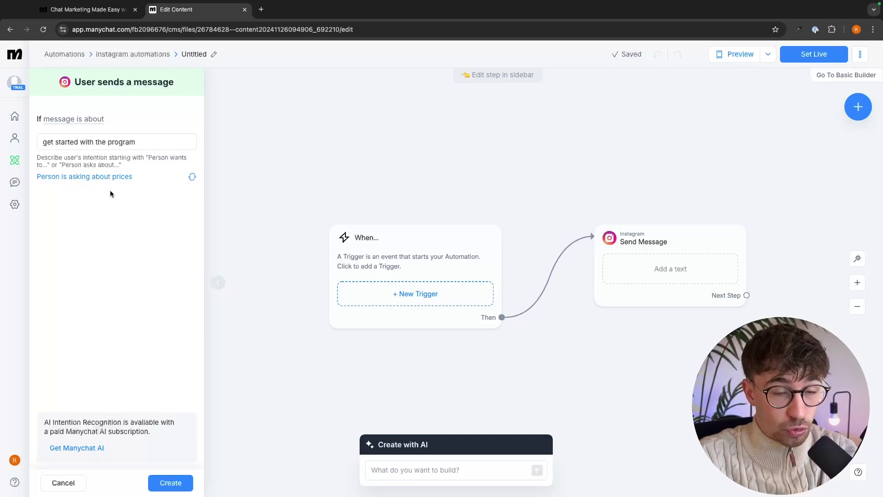
{"action": "left_click", "coordinate": [360, 252]}
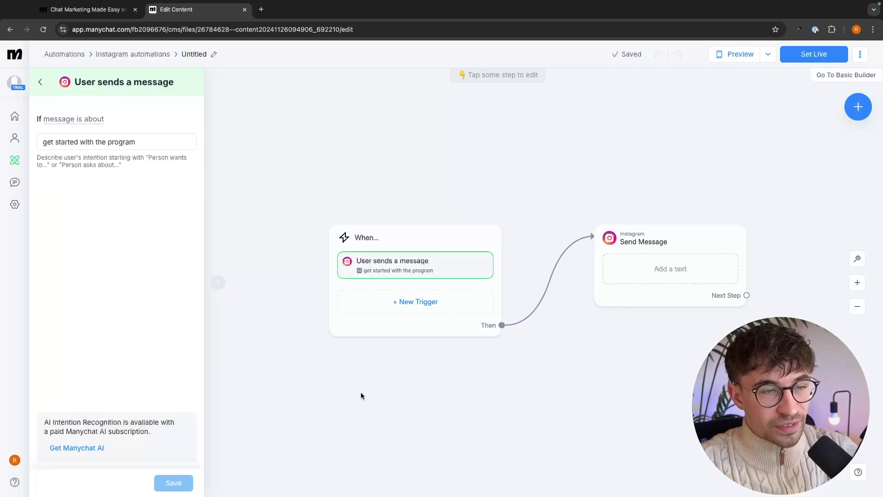
- Add a second trigger for any story reply and shift the When node left
{"action": "left_click", "coordinate": [418, 305]}
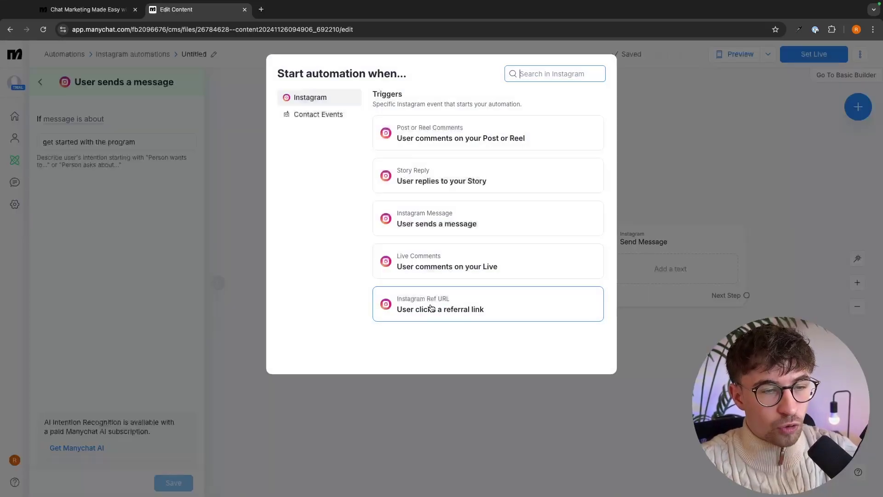
{"action": "left_click", "coordinate": [203, 235]}
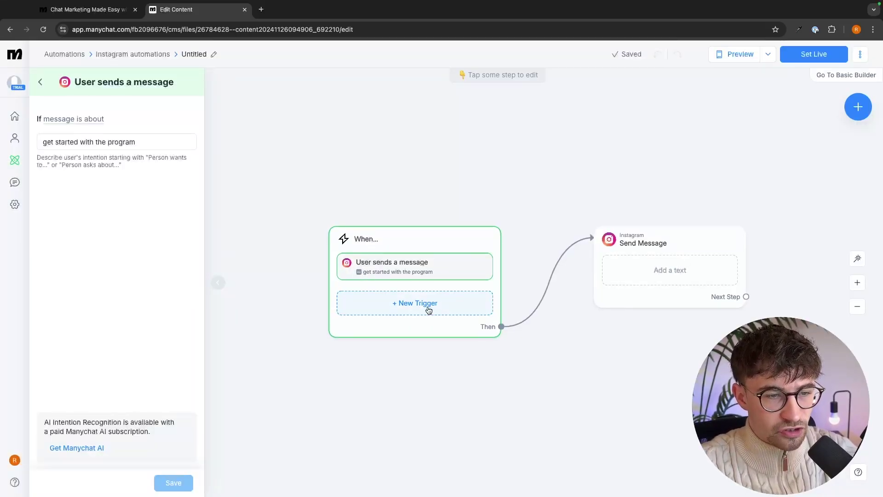
{"action": "left_click", "coordinate": [415, 302]}
{"action": "left_click", "coordinate": [462, 190]}
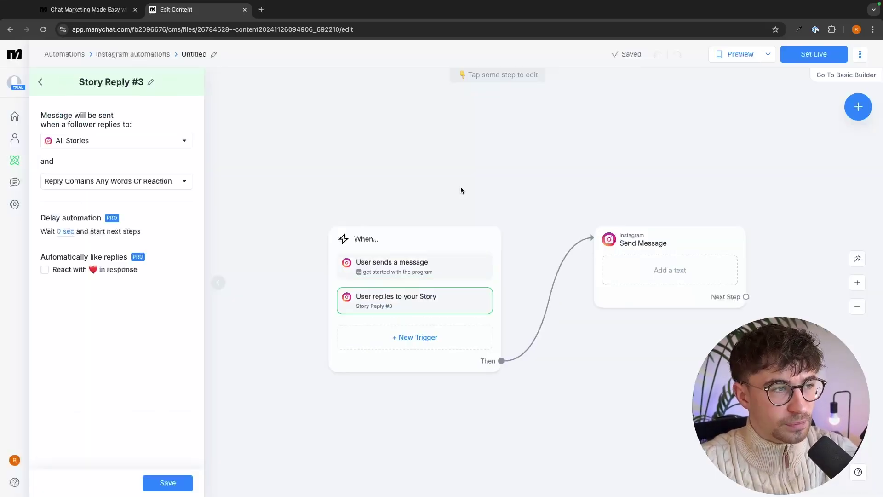
{"action": "left_click", "coordinate": [168, 483]}
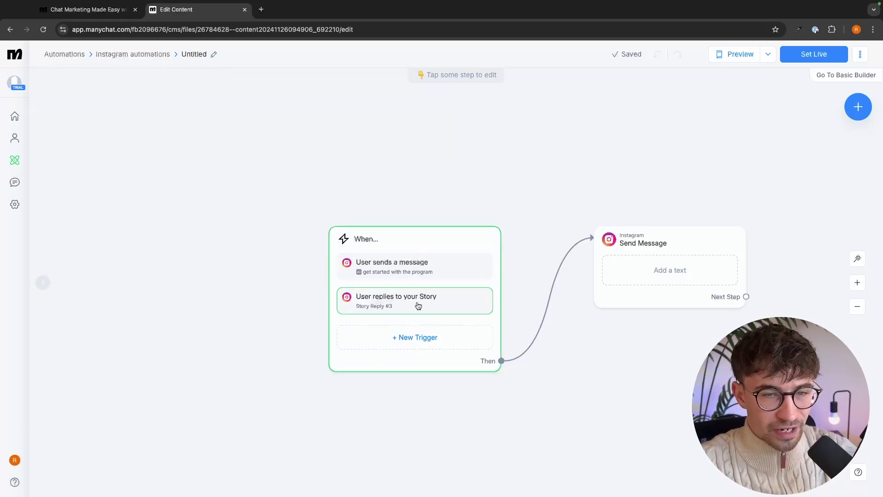
{"action": "left_click_drag", "start_coordinate": [475, 246], "coordinate": [426, 239]}
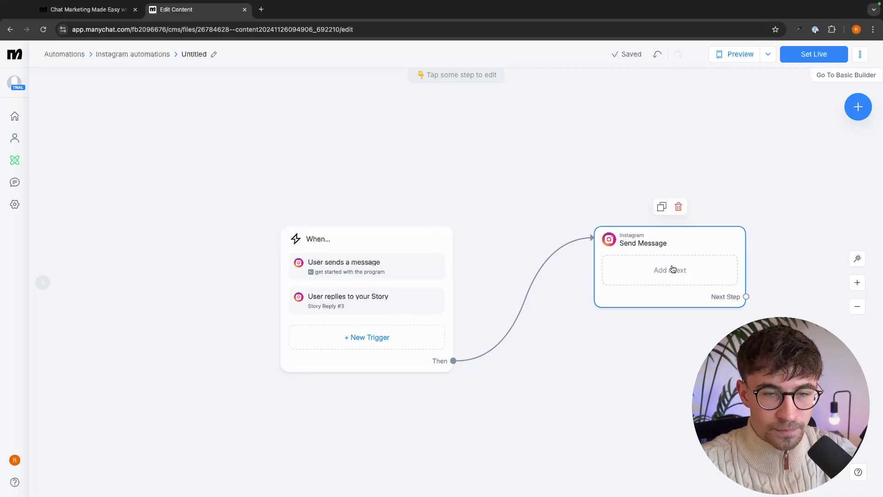
- Make the Send Message step's first text read 'hey thanks for reaching out'
{"action": "left_click", "coordinate": [647, 275]}
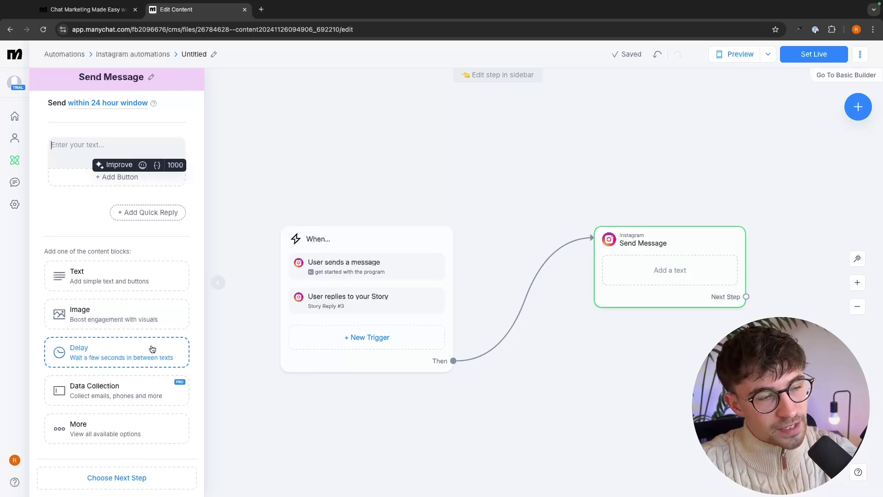
{"action": "left_click", "coordinate": [115, 152]}
{"action": "type", "text": "hey thanks for reaching "}
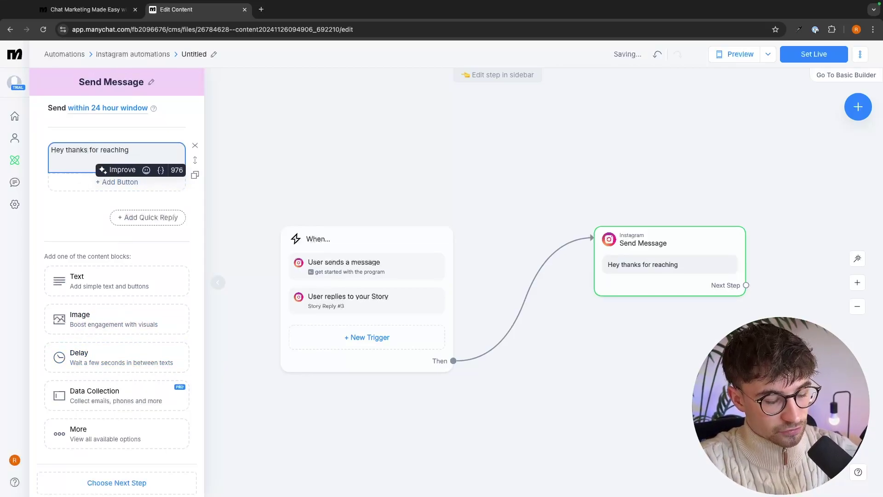
{"action": "type", "text": "out"}
{"action": "left_click", "coordinate": [75, 204]}
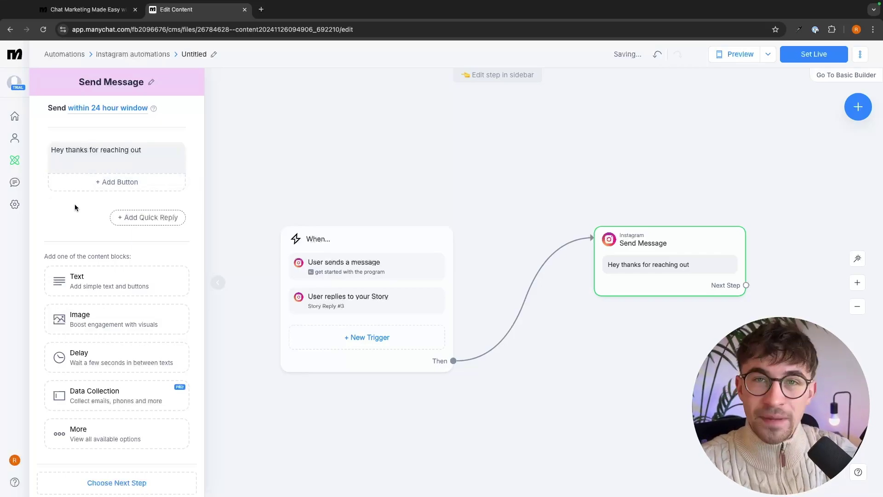
- Add a 15-second delay after the greeting
{"action": "left_click", "coordinate": [118, 355]}
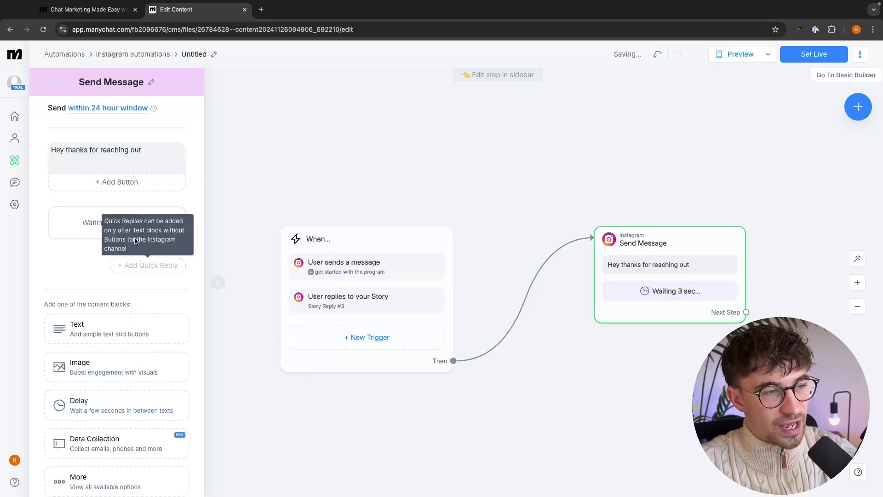
{"action": "left_click", "coordinate": [93, 223]}
{"action": "left_click", "coordinate": [208, 245]}
{"action": "type", "text": "15"}
{"action": "left_click", "coordinate": [92, 249]}
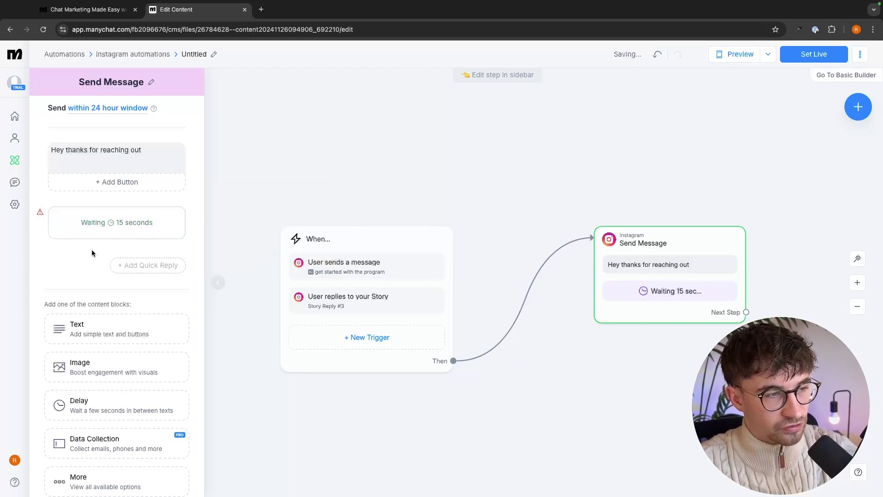
- Add the message 'To get started with the program, check out this link' with an Open website button
{"action": "left_click", "coordinate": [106, 328]}
{"action": "type", "text": "To get started with the progr"}
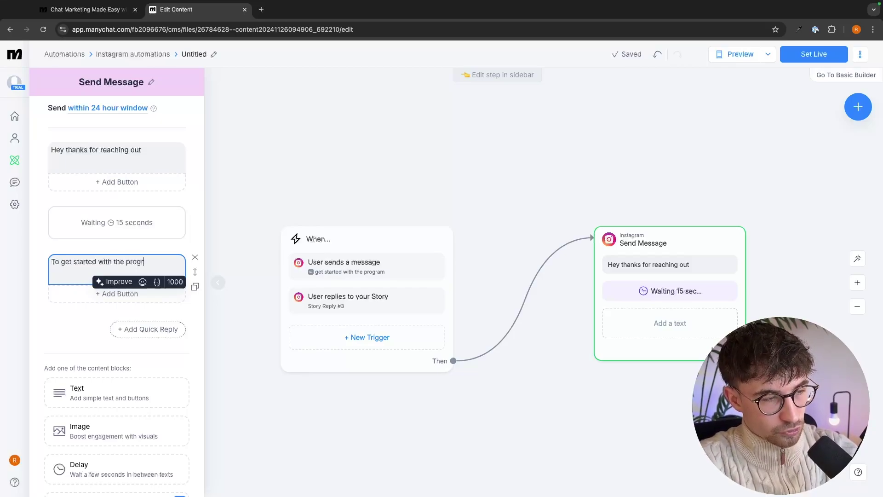
{"action": "type", "text": "am, check out this link"}
{"action": "left_click", "coordinate": [57, 311]}
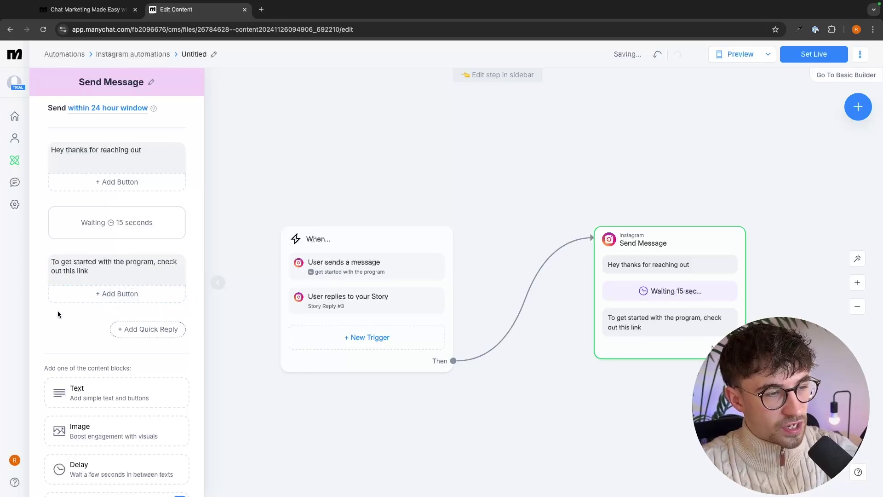
{"action": "left_click", "coordinate": [118, 295]}
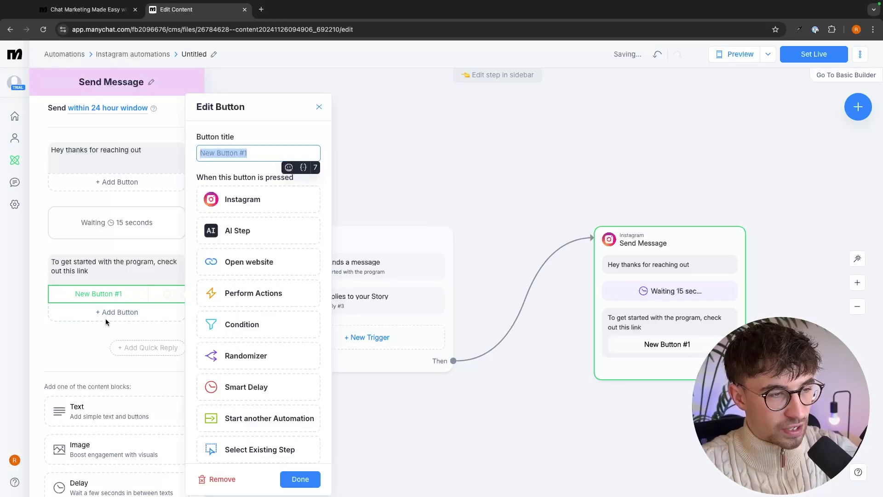
{"action": "scroll", "coordinate": [274, 363], "scroll_direction": "down", "scroll_amount": 1}
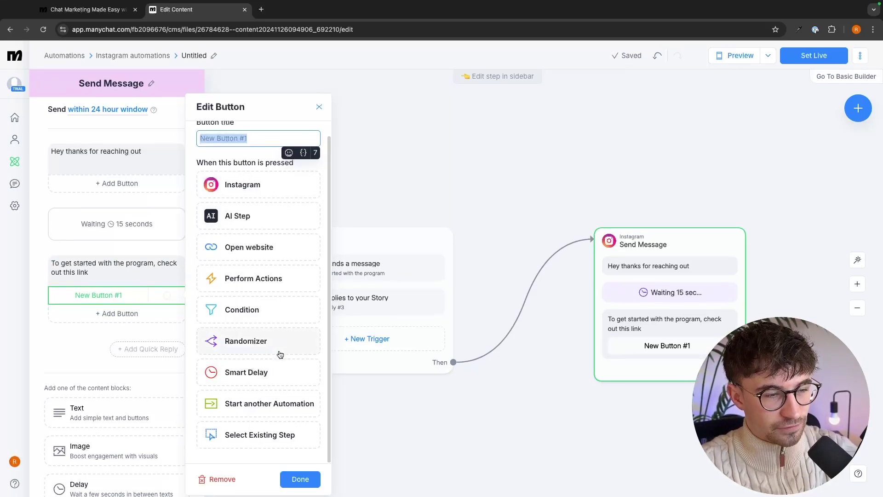
{"action": "left_click", "coordinate": [249, 248]}
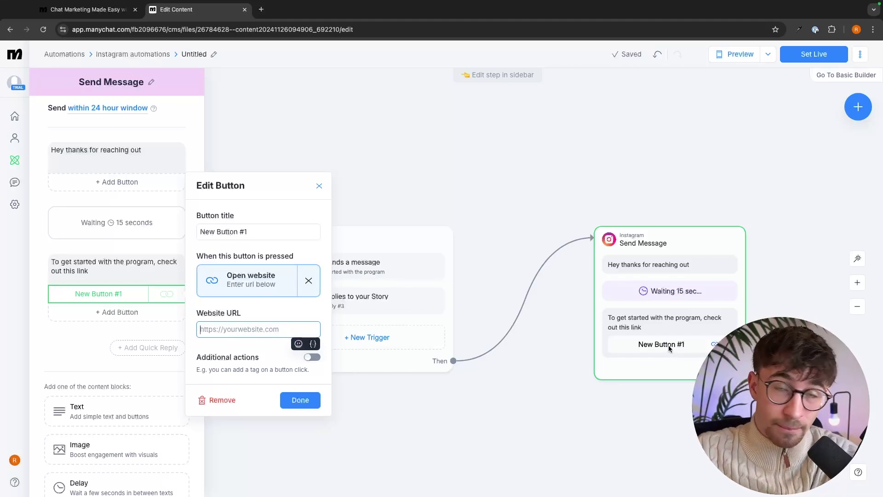
{"action": "left_click", "coordinate": [669, 345]}
{"action": "scroll", "coordinate": [89, 368], "scroll_direction": "down", "scroll_amount": 2}
{"action": "scroll", "coordinate": [98, 395], "scroll_direction": "up", "scroll_amount": 2}
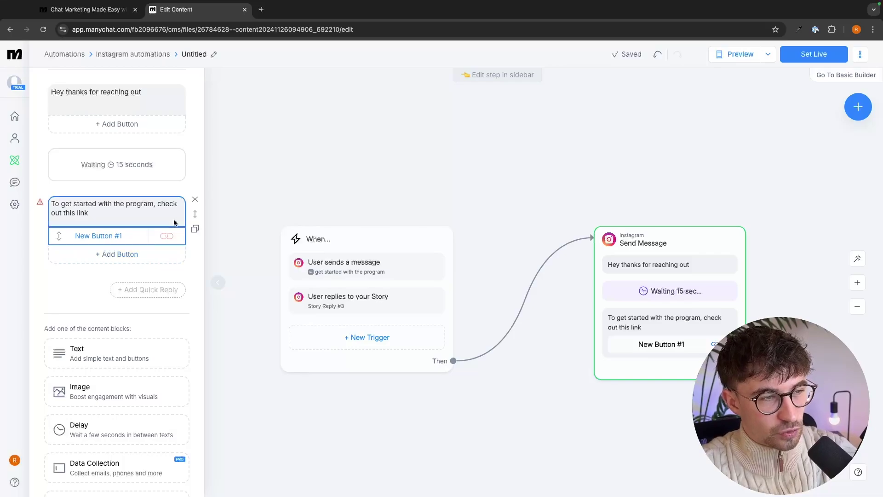
- Delete the link message and add a Data Collection question: 'I will send the resource over, what is the best email to send it to'
{"action": "left_click", "coordinate": [191, 200]}
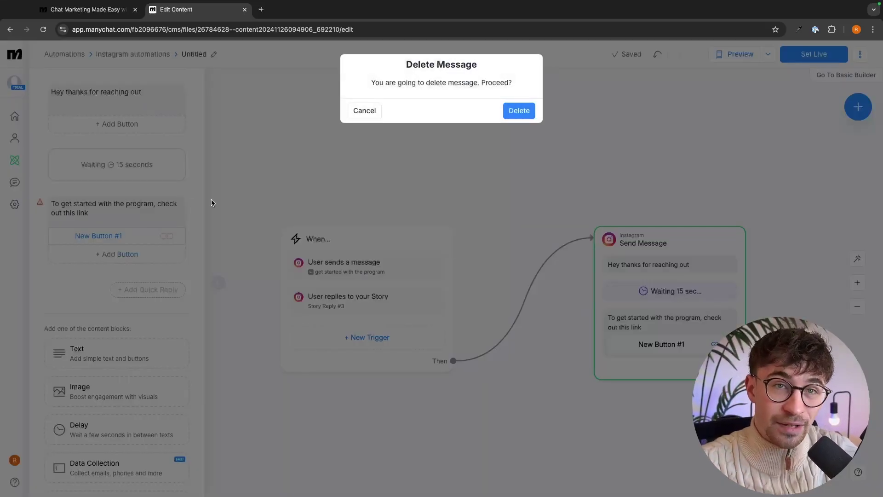
{"action": "left_click", "coordinate": [519, 111]}
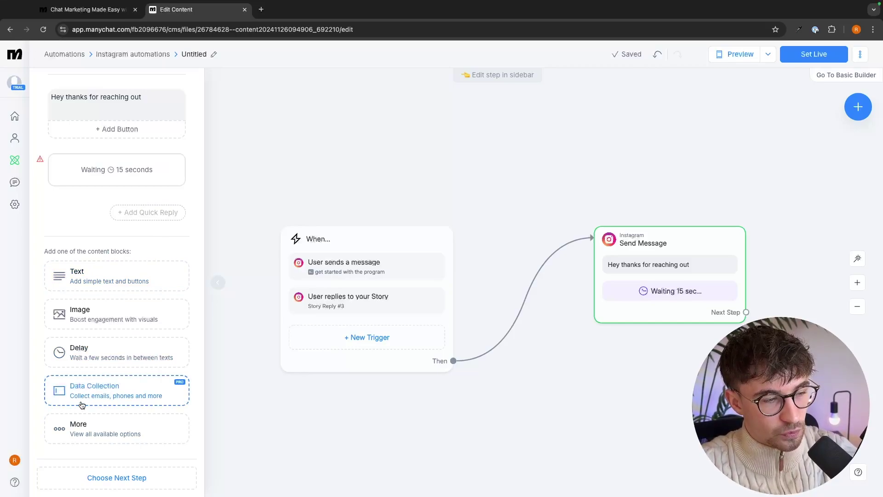
{"action": "left_click", "coordinate": [137, 403]}
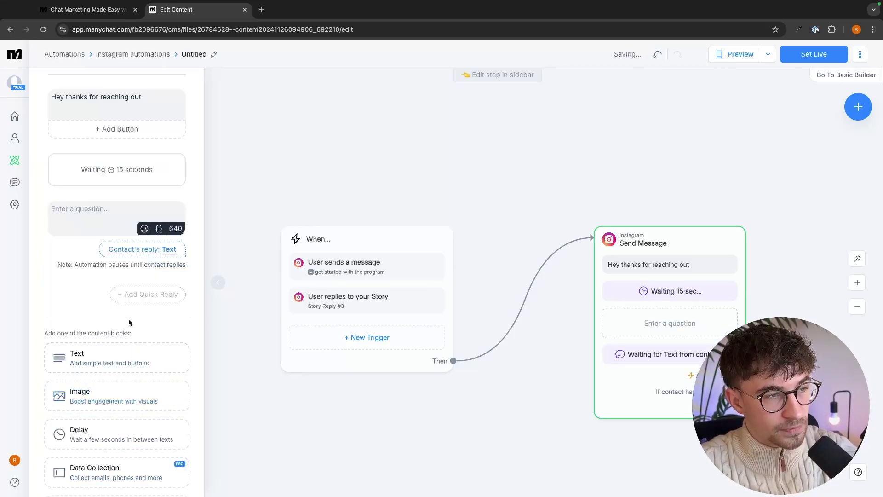
{"action": "left_click", "coordinate": [92, 215]}
{"action": "type", "text": "I will"}
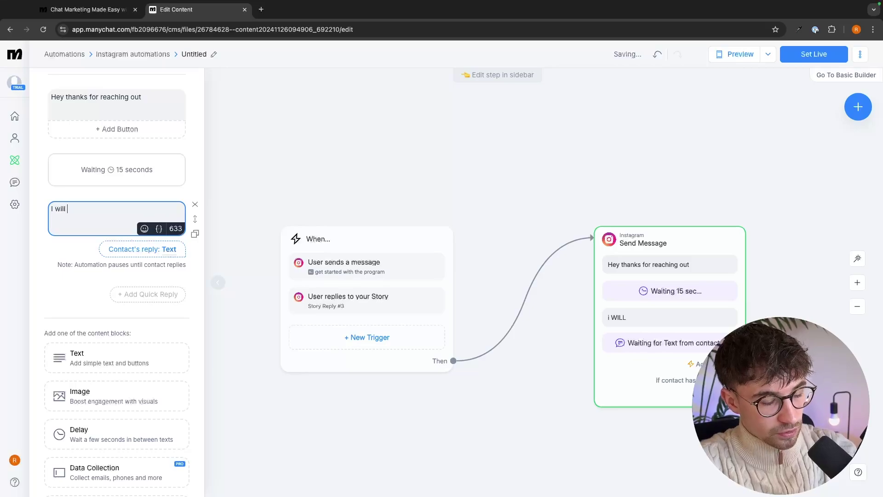
{"action": "type", "text": " send the resource over,"}
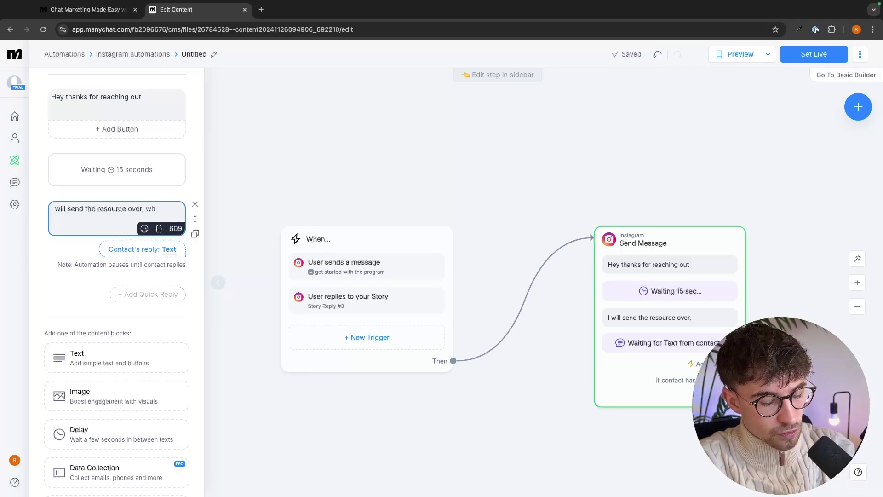
{"action": "type", "text": "what is the best email to send it to"}
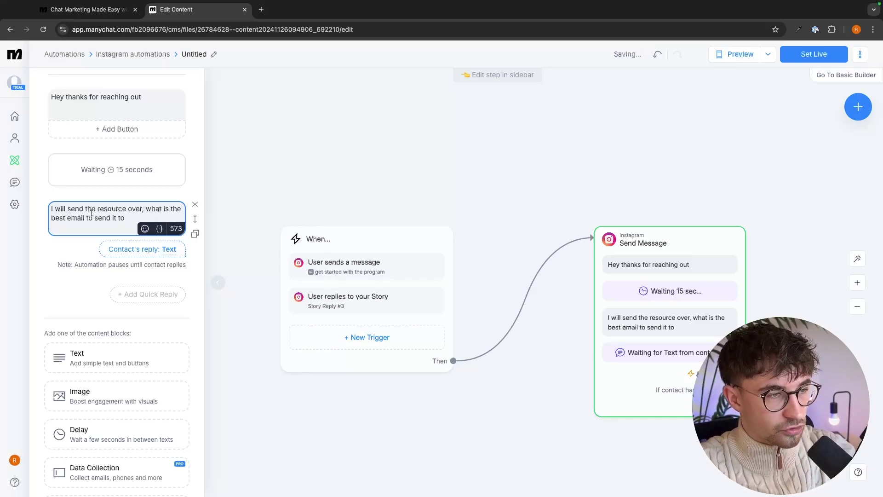
- Set the question's reply type to Email and route successful replies to a new Actions step
{"action": "left_click", "coordinate": [147, 250]}
{"action": "left_click", "coordinate": [285, 174]}
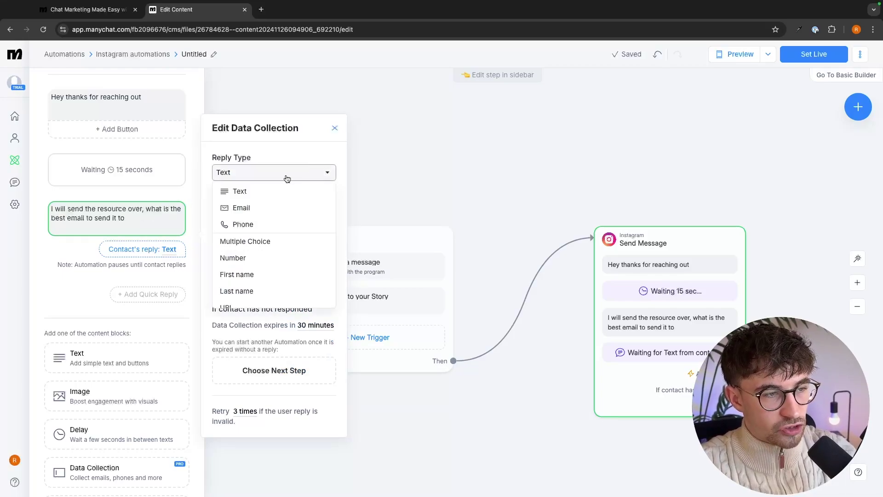
{"action": "scroll", "coordinate": [264, 295], "scroll_direction": "down", "scroll_amount": 2}
{"action": "scroll", "coordinate": [266, 230], "scroll_direction": "up", "scroll_amount": 3}
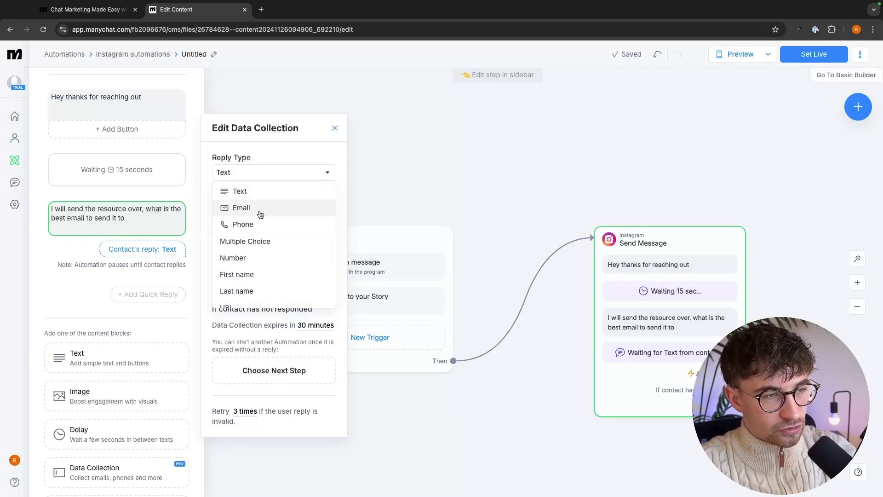
{"action": "left_click", "coordinate": [258, 211]}
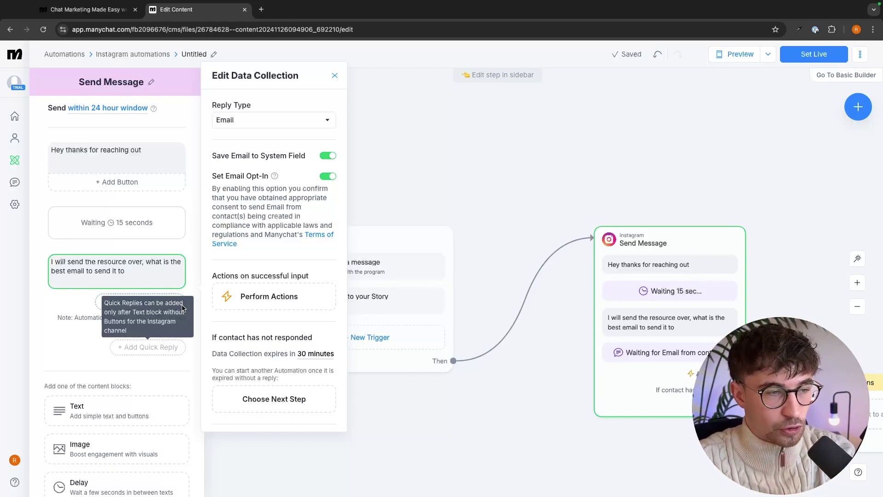
{"action": "left_click_drag", "start_coordinate": [209, 282], "coordinate": [296, 278]}
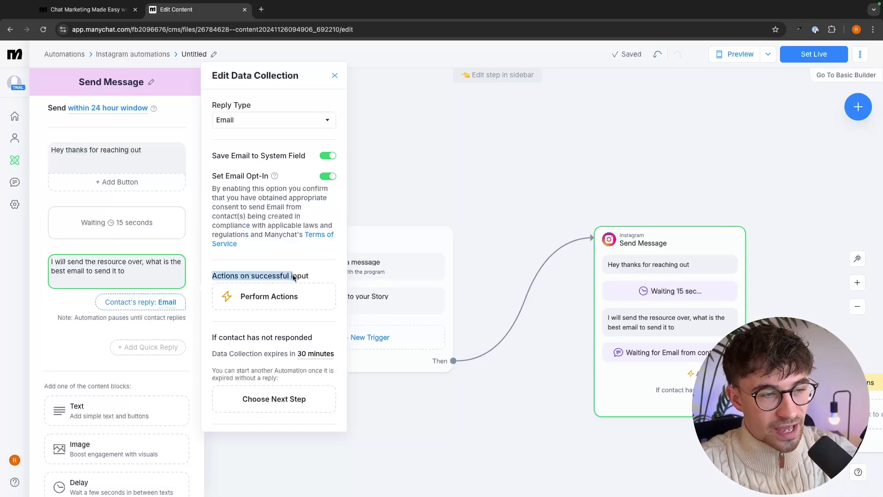
{"action": "left_click", "coordinate": [310, 274]}
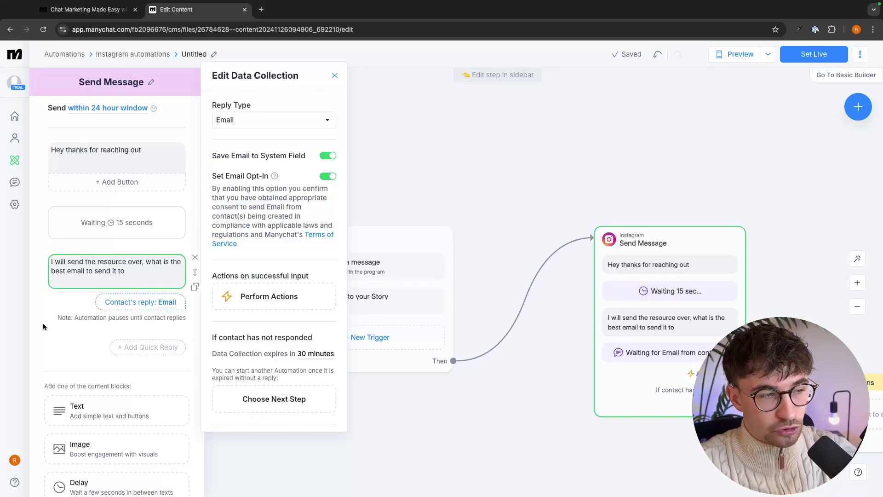
{"action": "left_click", "coordinate": [293, 302]}
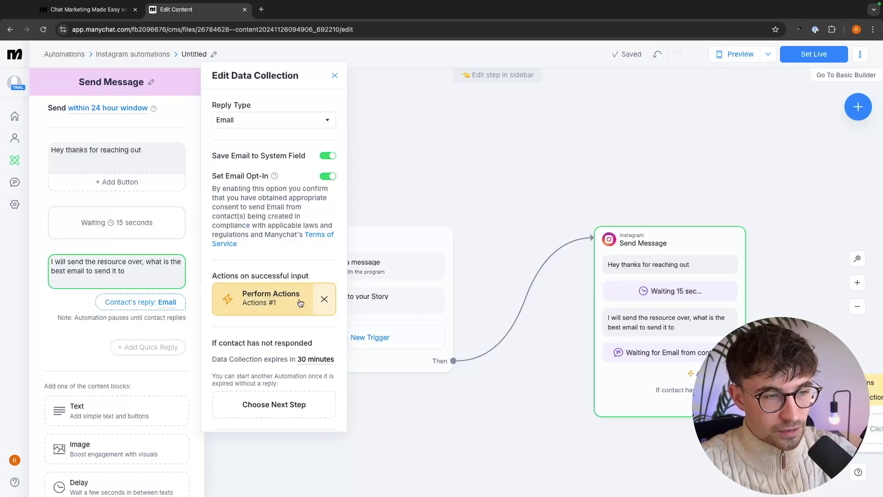
{"action": "left_click_drag", "start_coordinate": [620, 182], "coordinate": [462, 147]}
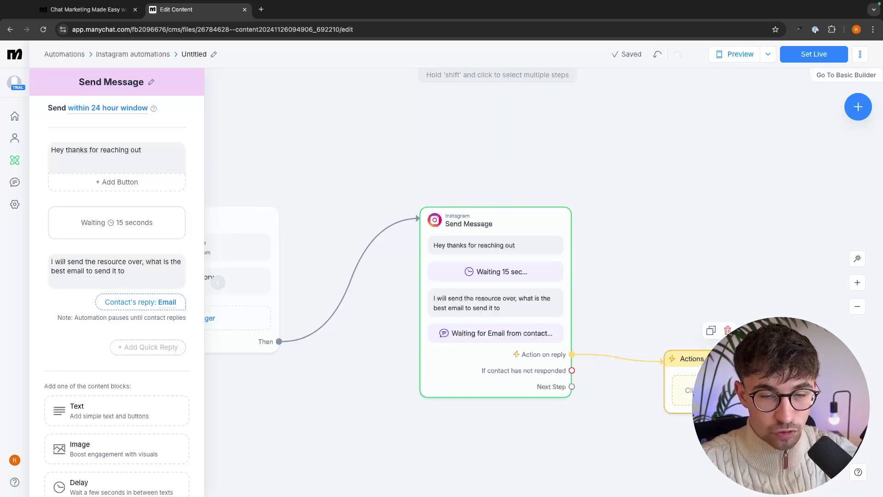
- Give Actions #1 an Add Tag action that creates and applies the new 'Email recieved' tag
{"action": "left_click", "coordinate": [700, 358]}
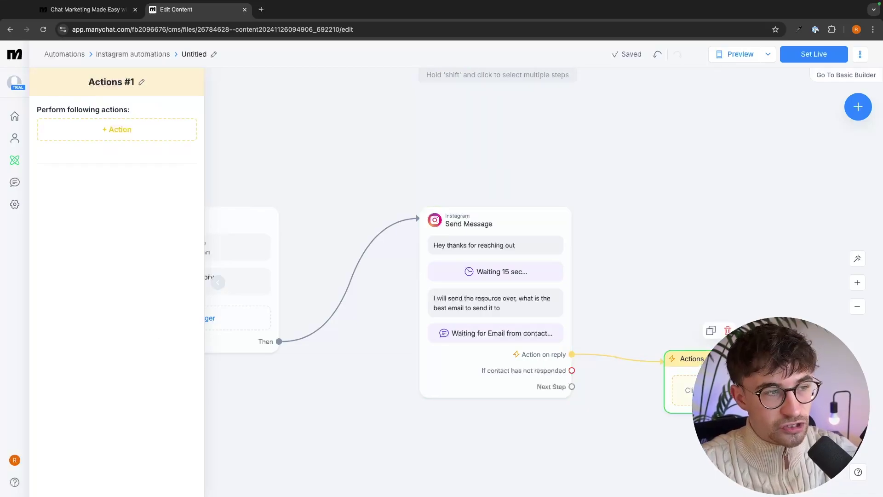
{"action": "left_click", "coordinate": [111, 130]}
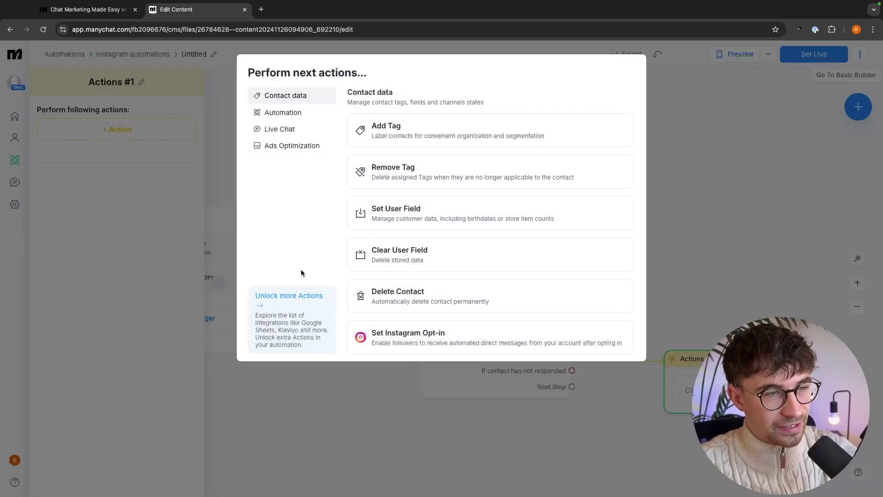
{"action": "left_click", "coordinate": [454, 126]}
{"action": "left_click", "coordinate": [97, 154]}
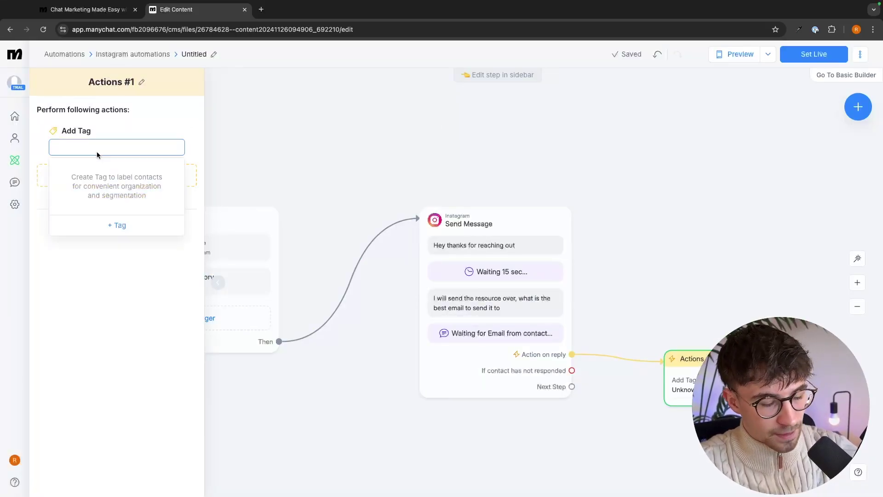
{"action": "type", "text": "Email recieved"}
{"action": "left_click", "coordinate": [116, 215]}
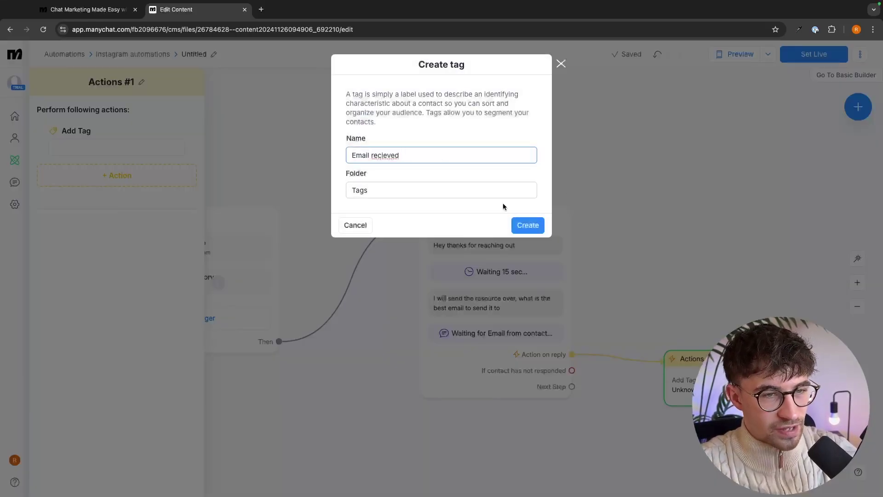
{"action": "left_click", "coordinate": [524, 225]}
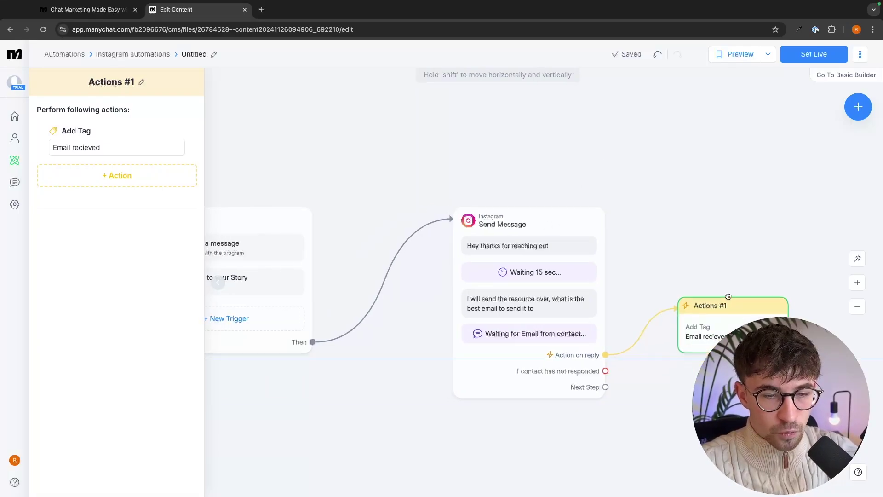
- Link the no-response branch to a second Actions step applying a newly created 'Didnt give email' tag
{"action": "left_click_drag", "start_coordinate": [605, 371], "coordinate": [680, 372]}
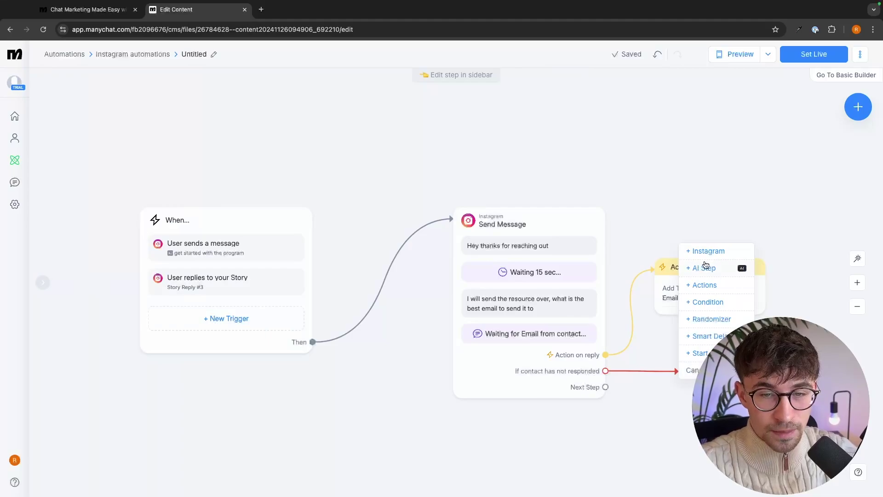
{"action": "left_click", "coordinate": [712, 288]}
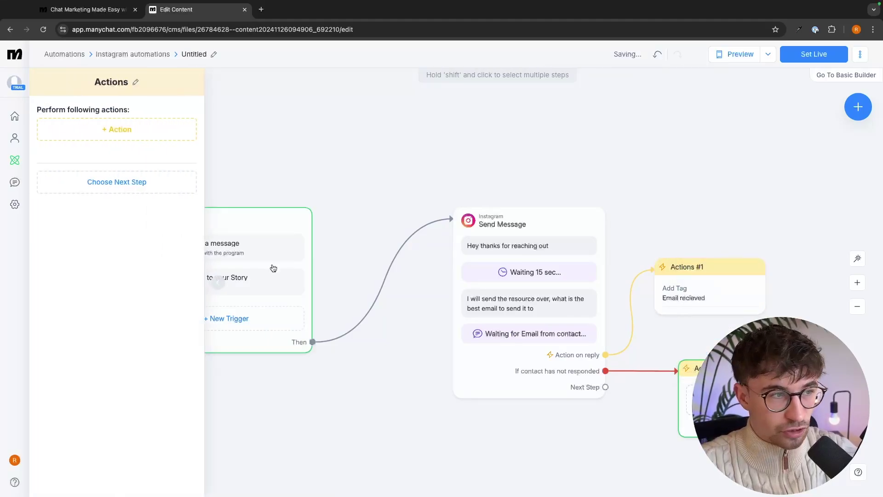
{"action": "left_click", "coordinate": [135, 127]}
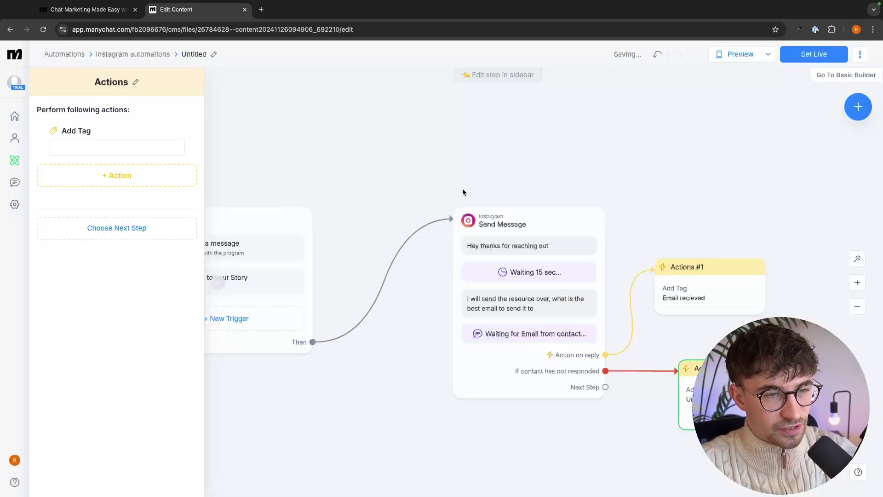
{"action": "left_click", "coordinate": [86, 143]}
{"action": "type", "text": "Didnt"}
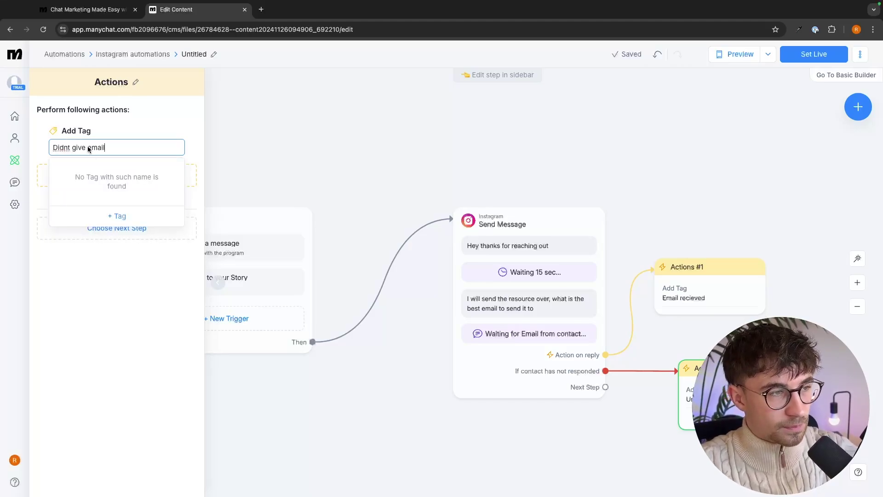
{"action": "type", "text": " give email"}
{"action": "left_click", "coordinate": [110, 212]}
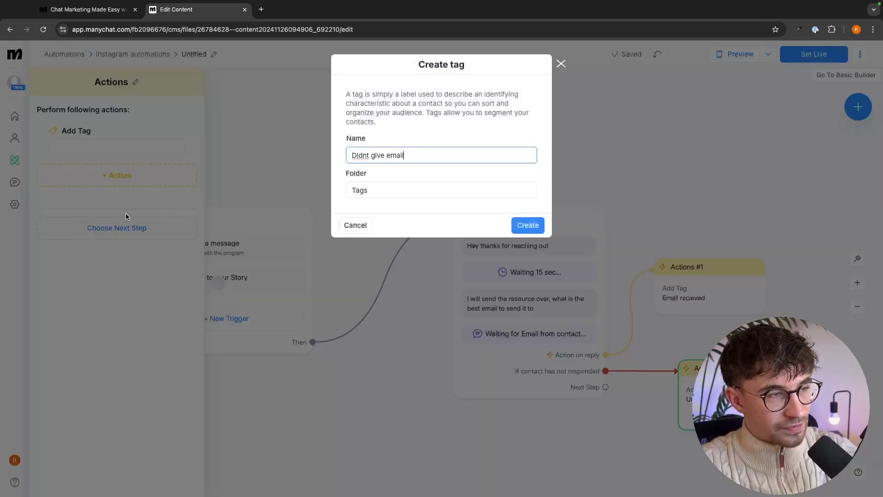
{"action": "left_click", "coordinate": [526, 225]}
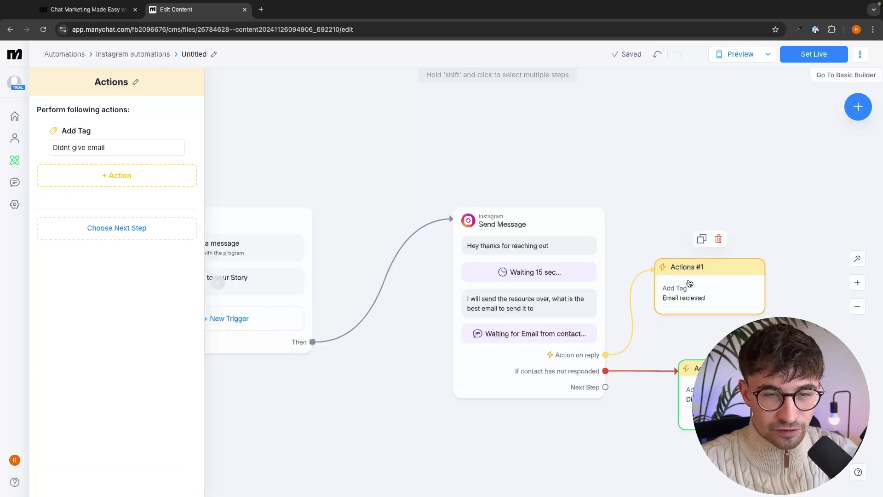
{"action": "left_click_drag", "start_coordinate": [688, 281], "coordinate": [718, 281]}
{"action": "left_click", "coordinate": [719, 282]}
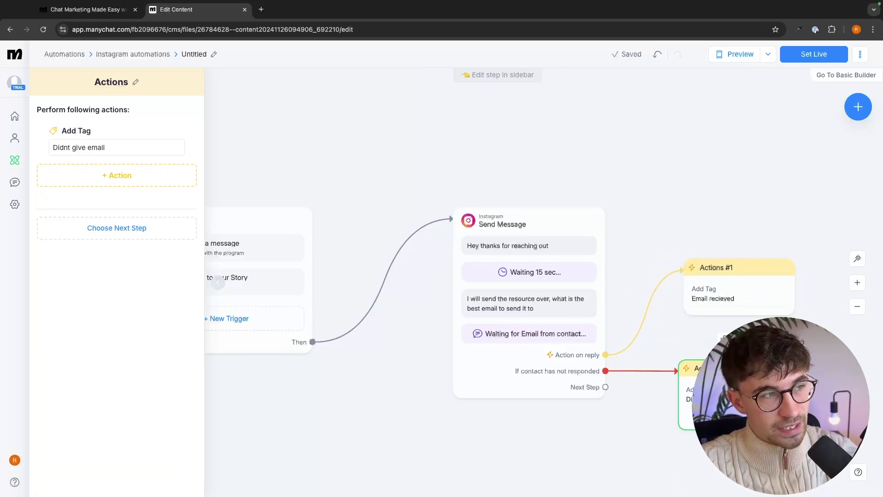
{"action": "left_click", "coordinate": [680, 395]}
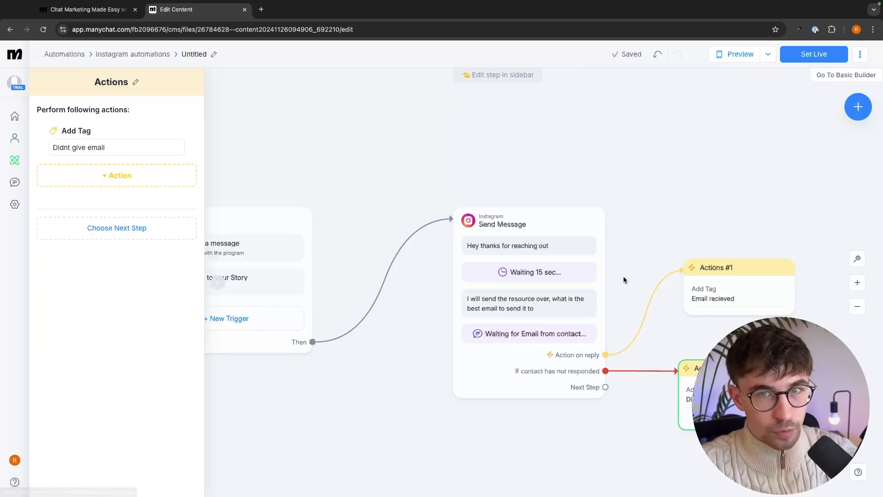
- Set the automation live, then visit Contacts, the Untitled Instagram automation, and Live Chat
{"action": "left_click", "coordinate": [801, 63]}
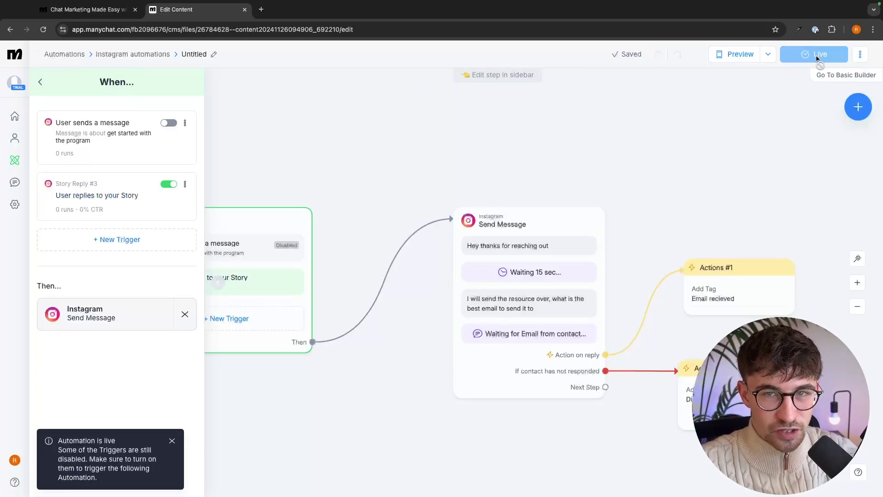
{"action": "left_click", "coordinate": [15, 141]}
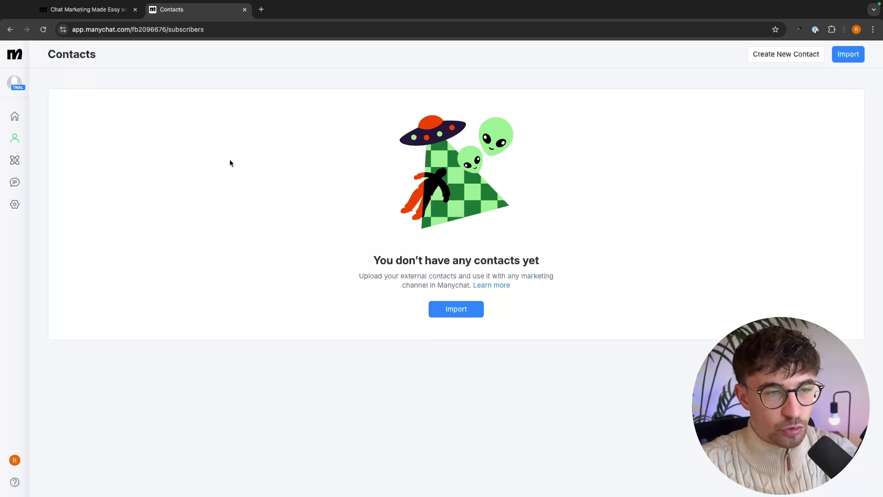
{"action": "left_click", "coordinate": [15, 159]}
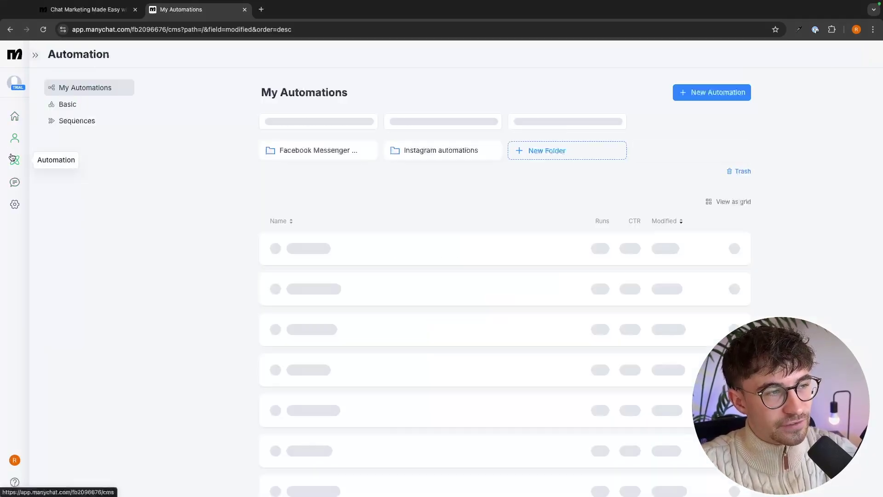
{"action": "left_click", "coordinate": [414, 152]}
{"action": "left_click", "coordinate": [332, 282]}
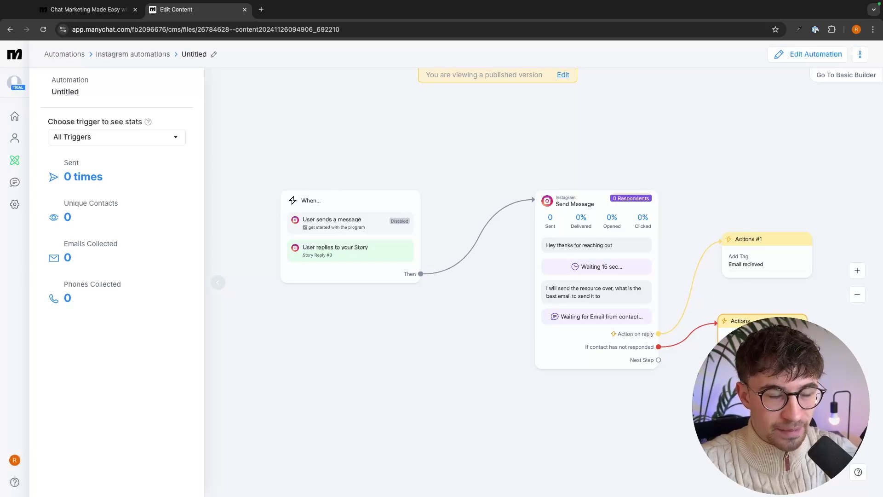
{"action": "left_click", "coordinate": [15, 183]}
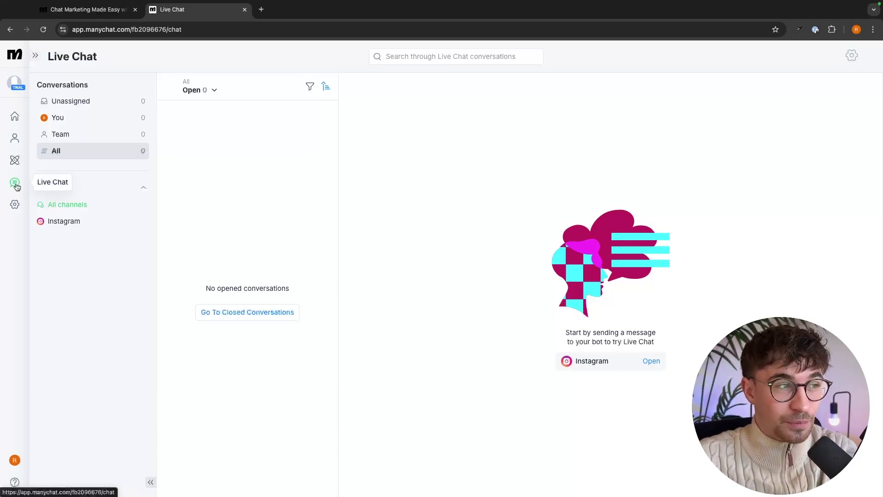
- Start a new automation from scratch in the Instagram automations folder
{"action": "left_click", "coordinate": [14, 160]}
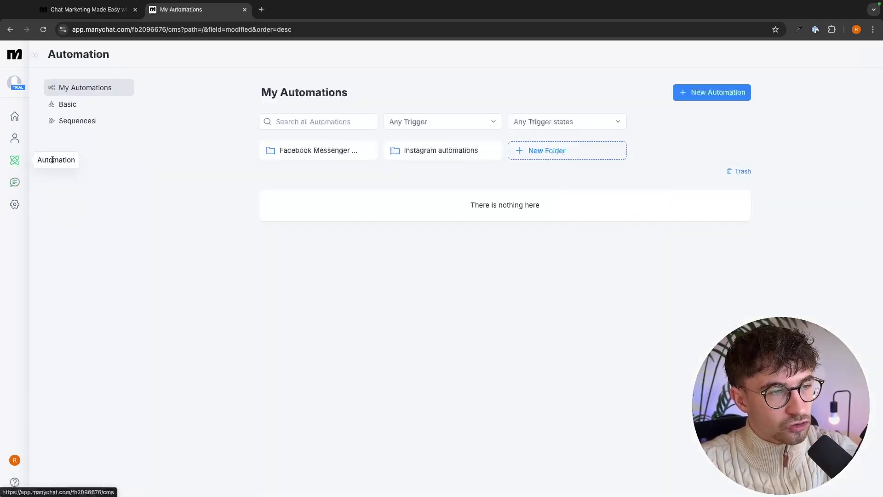
{"action": "left_click", "coordinate": [399, 150]}
{"action": "left_click", "coordinate": [693, 96]}
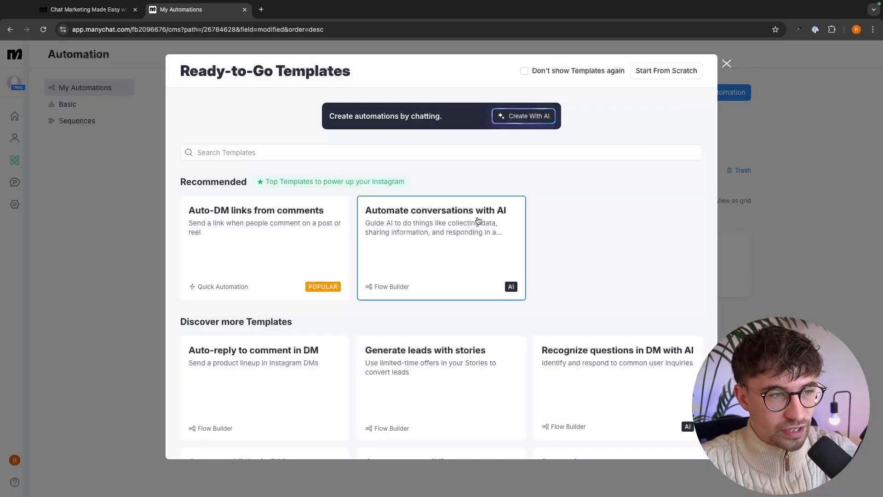
{"action": "left_click", "coordinate": [683, 72]}
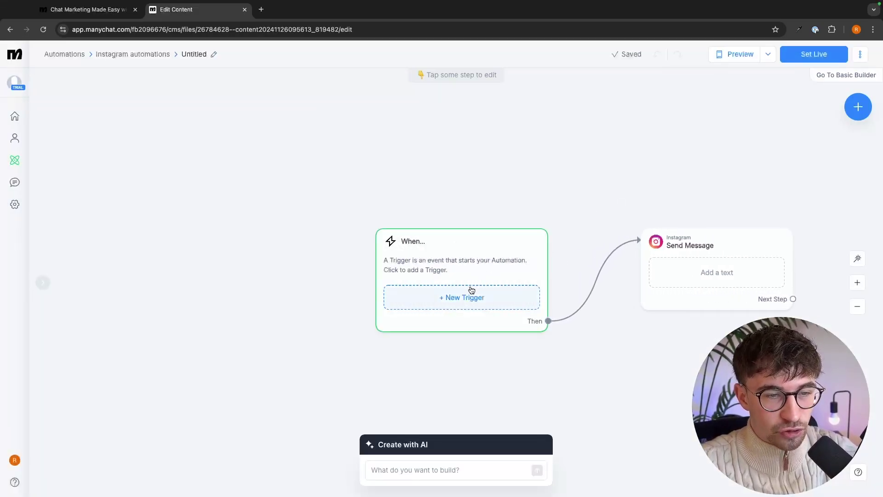
- Trigger it when the 'Didnt give email' tag is applied and write 'Hey are you still interesed'
{"action": "left_click", "coordinate": [471, 290]}
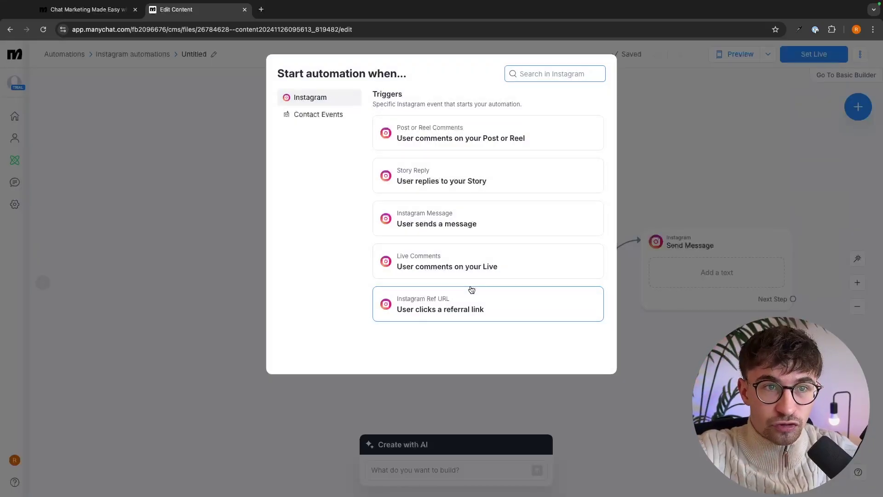
{"action": "left_click", "coordinate": [322, 117]}
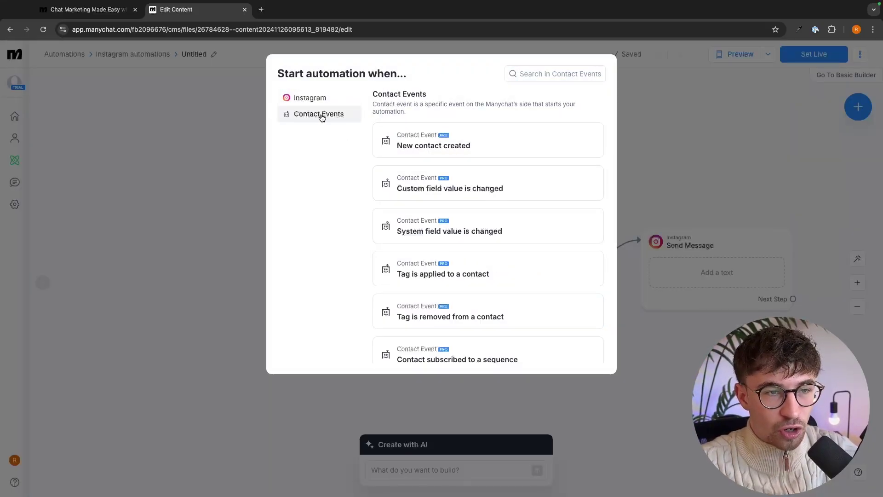
{"action": "left_click", "coordinate": [481, 279]}
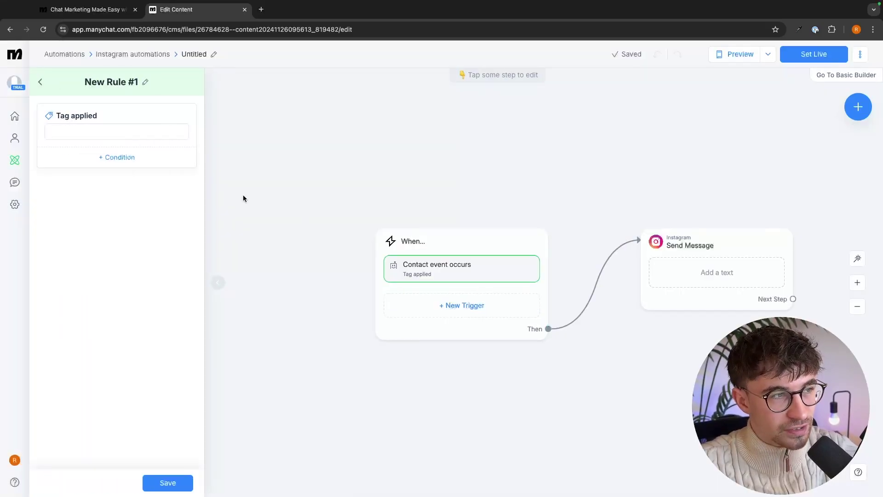
{"action": "left_click", "coordinate": [144, 129]}
{"action": "left_click", "coordinate": [75, 154]}
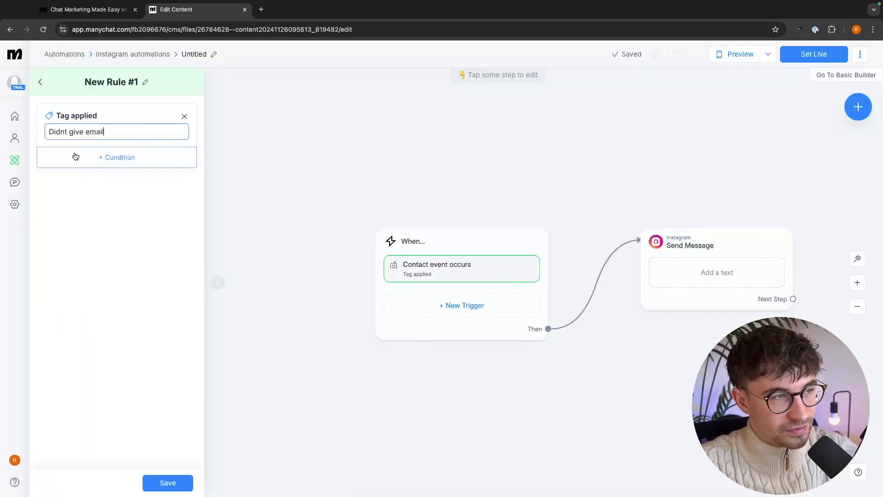
{"action": "left_click", "coordinate": [261, 272]}
{"action": "left_click", "coordinate": [726, 281]}
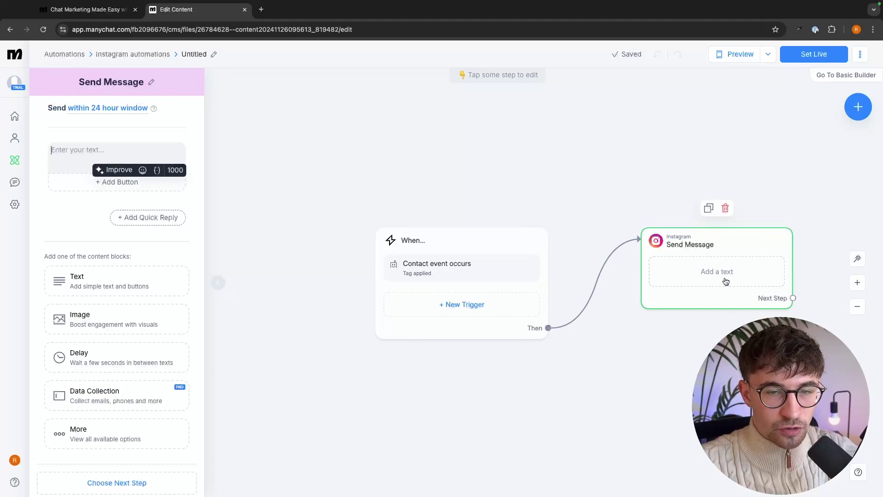
{"action": "left_click", "coordinate": [85, 153]}
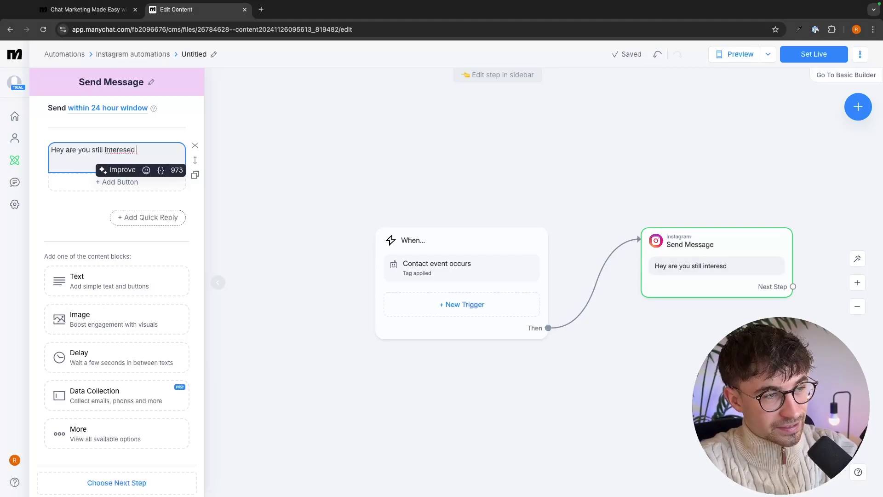
{"action": "left_click", "coordinate": [285, 211]}
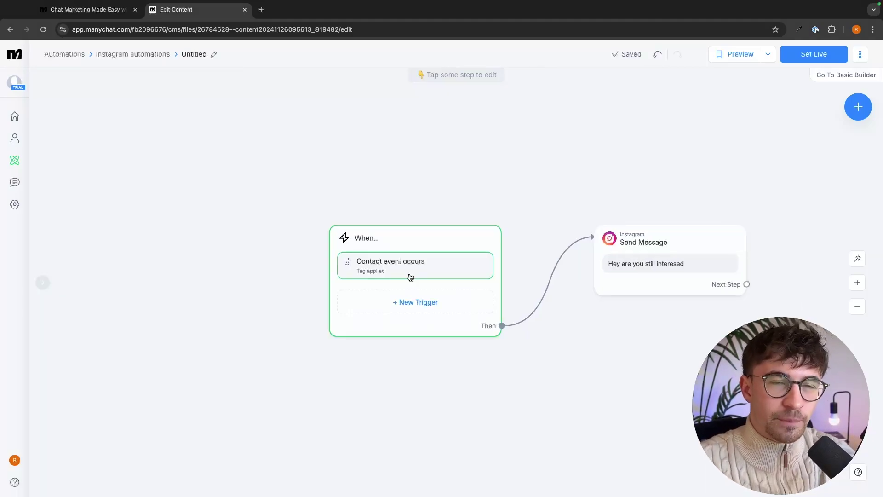